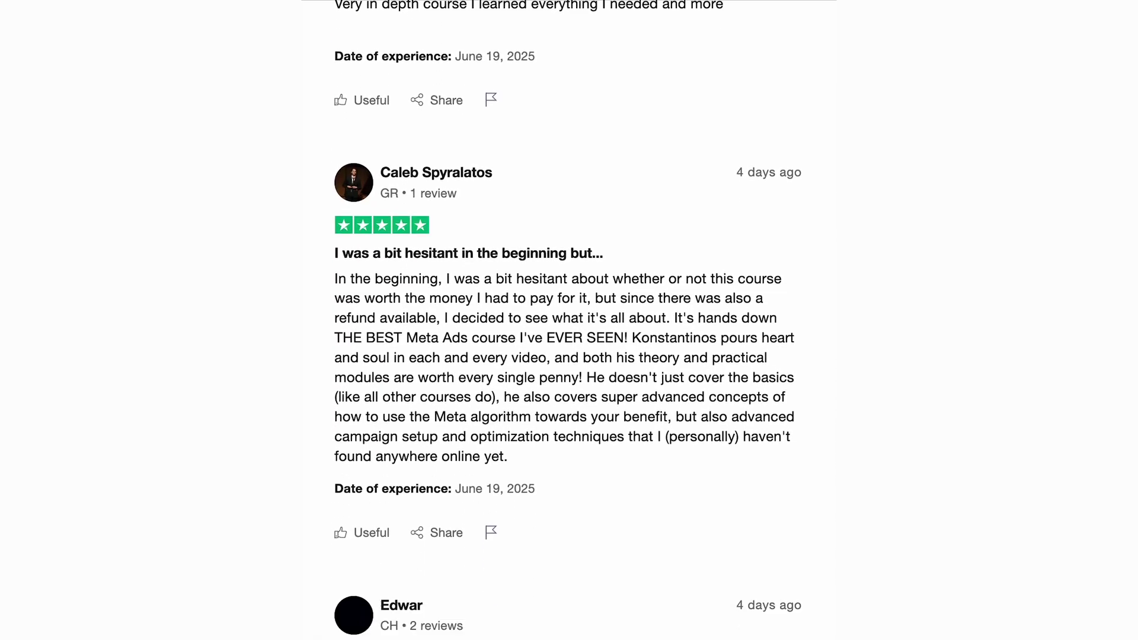
Rename the new Sales campaign to 'New campaign test for youtube'
{"action": "scroll", "coordinate": [567, 320], "scroll_direction": "down", "scroll_amount": 8}
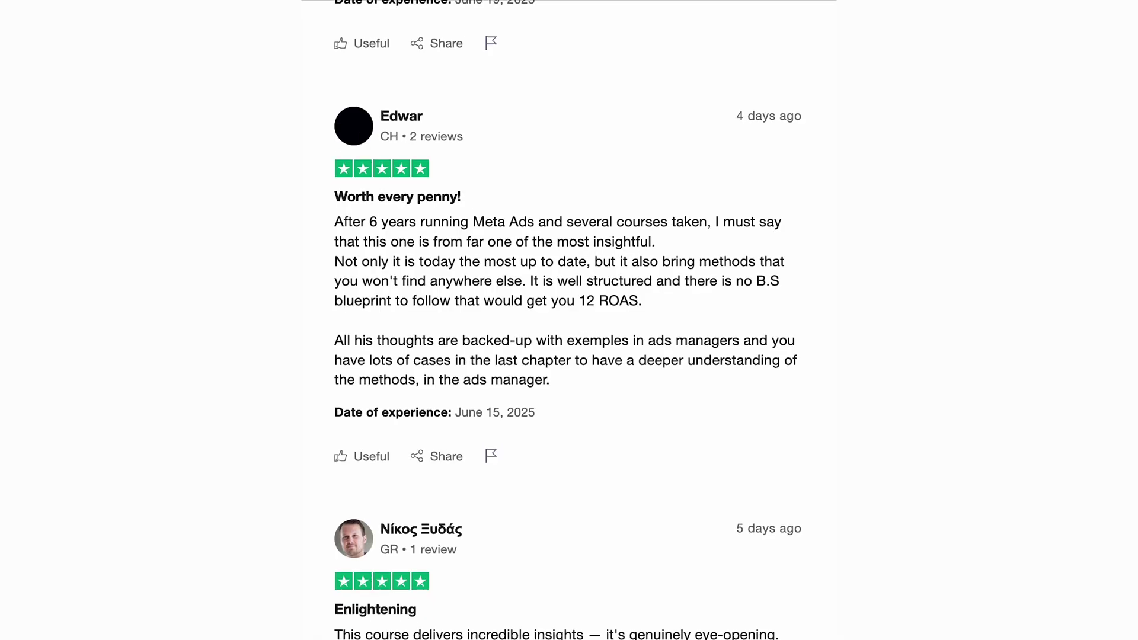
{"action": "scroll", "coordinate": [567, 320], "scroll_direction": "down", "scroll_amount": 9}
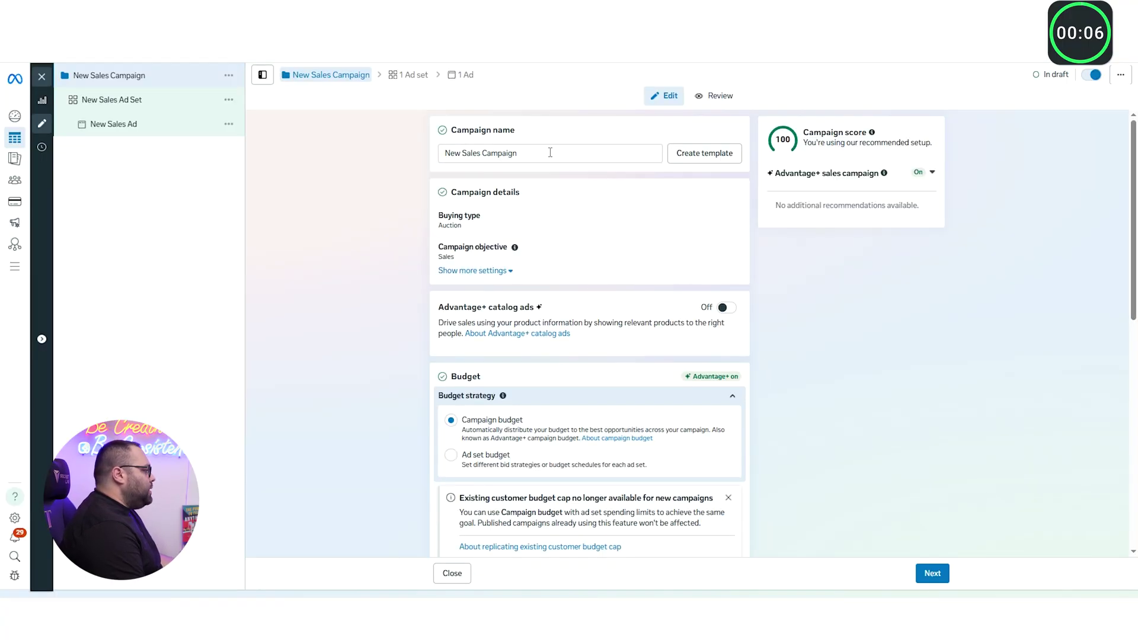
{"action": "left_click_drag", "start_coordinate": [550, 152], "coordinate": [400, 150]}
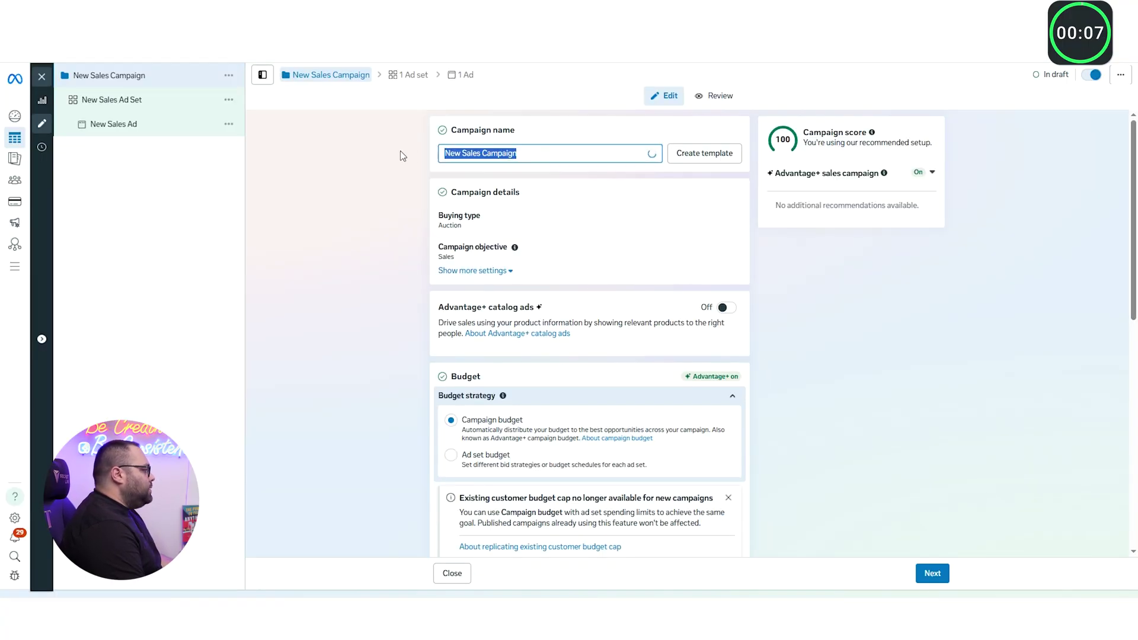
{"action": "type", "text": "New"}
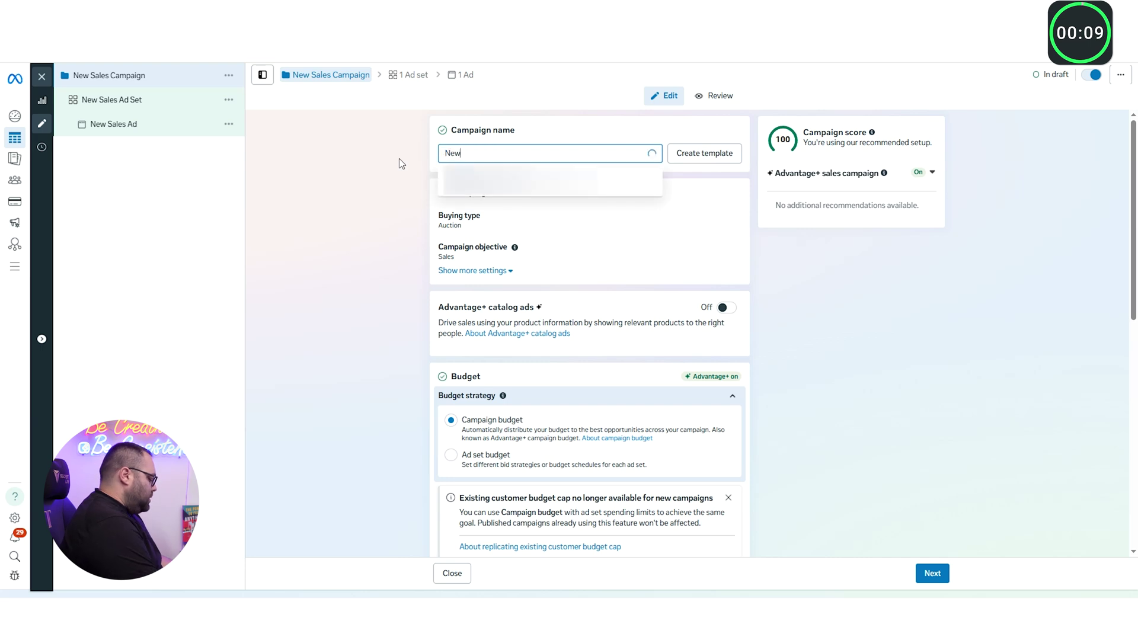
{"action": "type", "text": " campaign tes"}
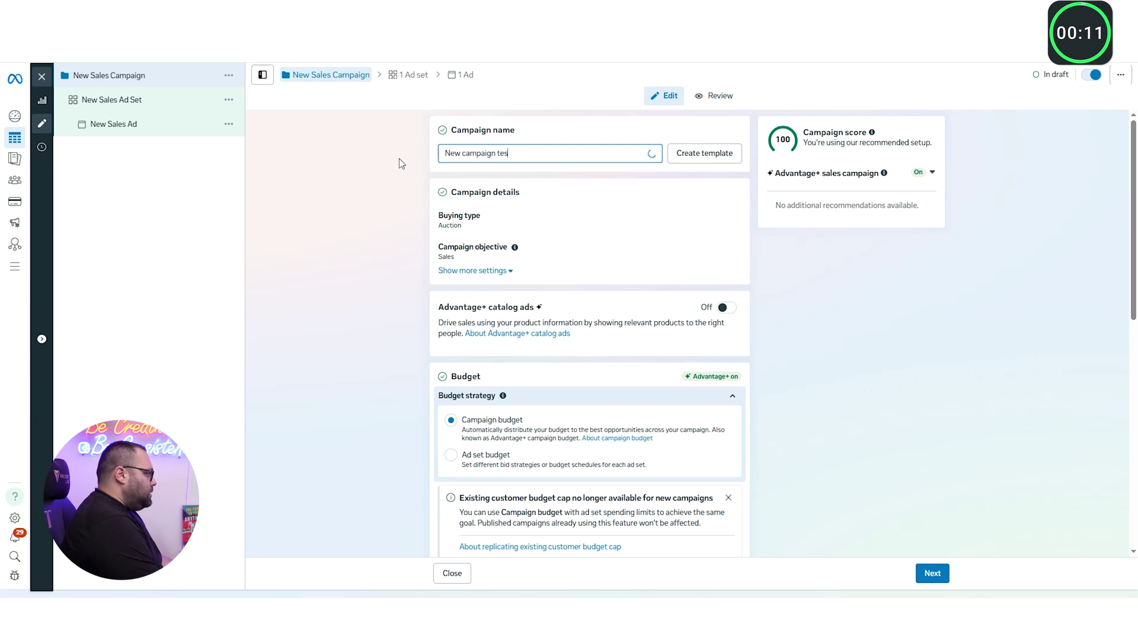
{"action": "type", "text": "t for youtube"}
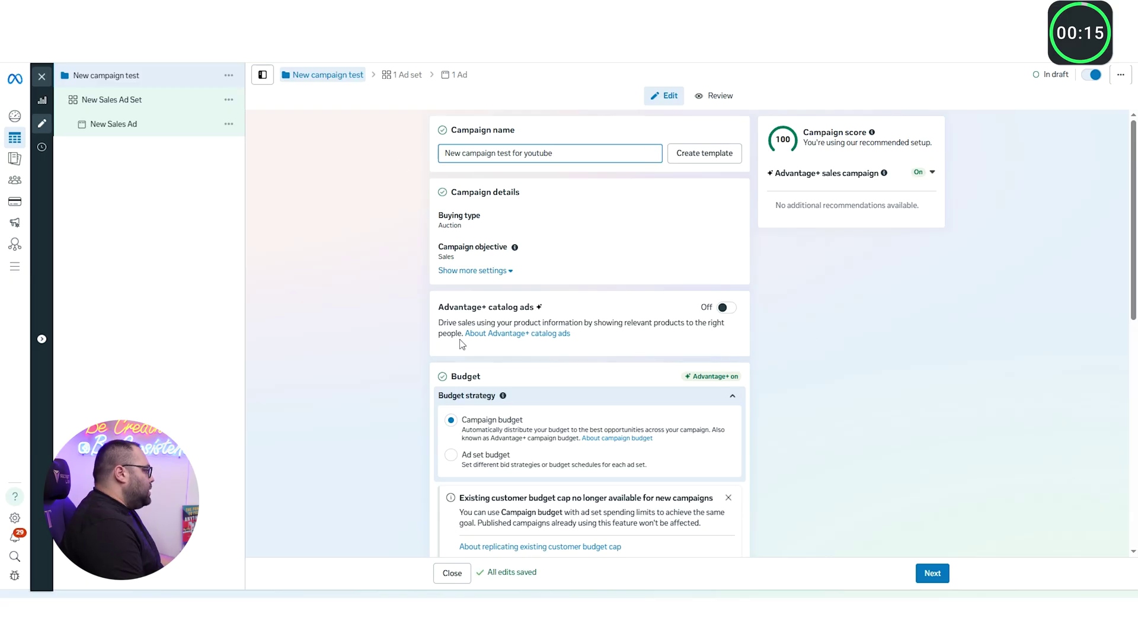
{"action": "left_click", "coordinate": [379, 269]}
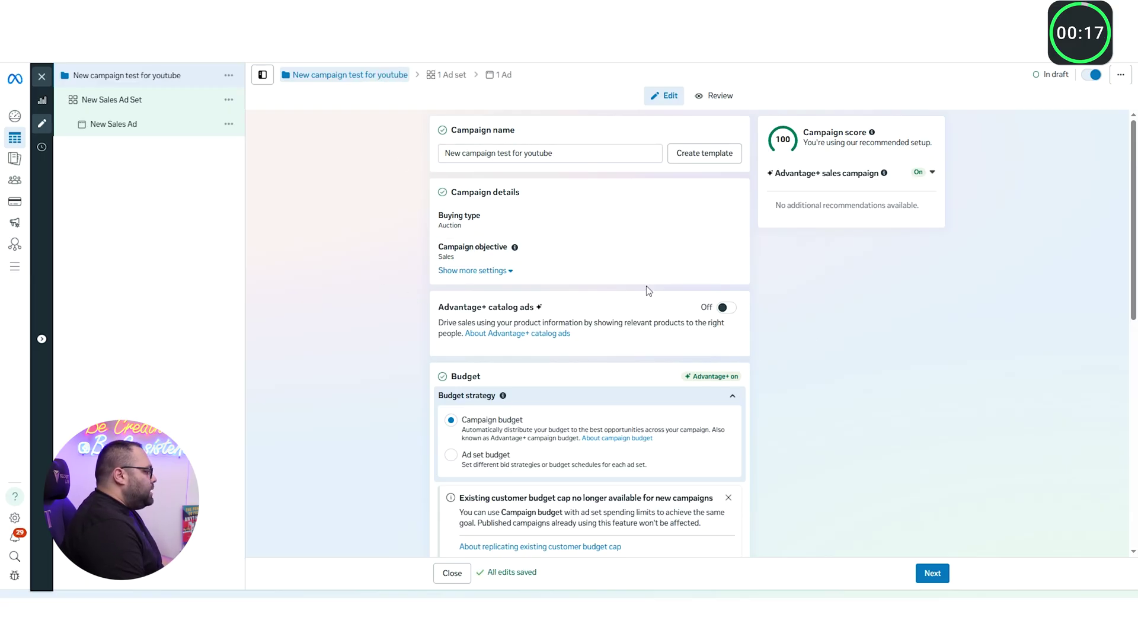
Set the campaign's daily budget to $100.00 and reveal the extra budget settings
{"action": "scroll", "coordinate": [524, 380], "scroll_direction": "down", "scroll_amount": 2}
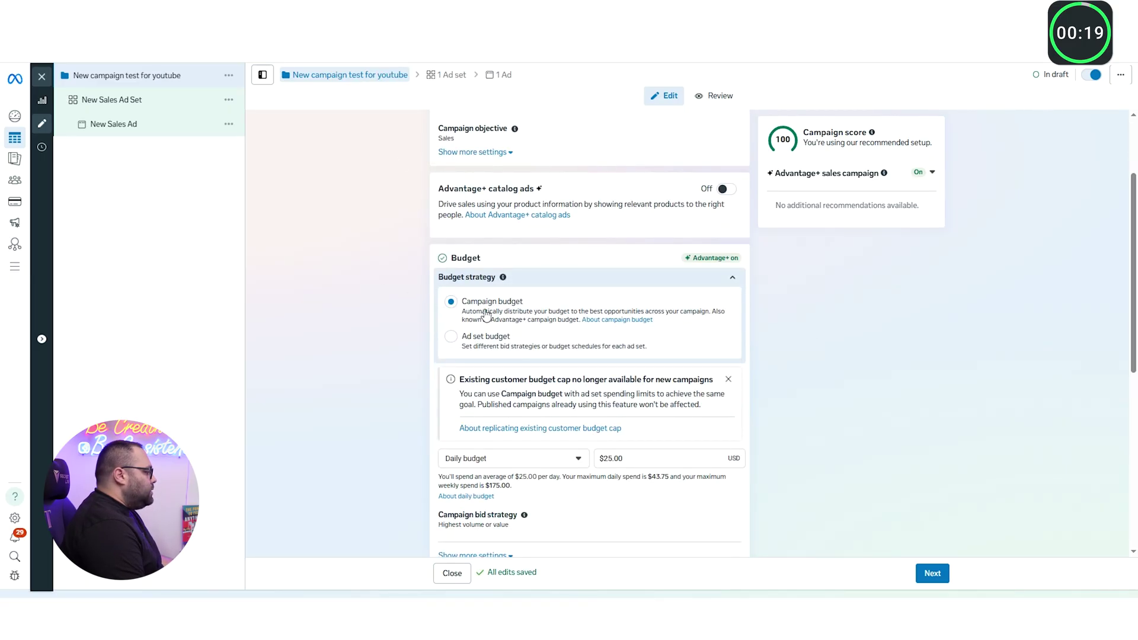
{"action": "scroll", "coordinate": [377, 374], "scroll_direction": "down", "scroll_amount": 2}
{"action": "scroll", "coordinate": [415, 363], "scroll_direction": "down", "scroll_amount": 1}
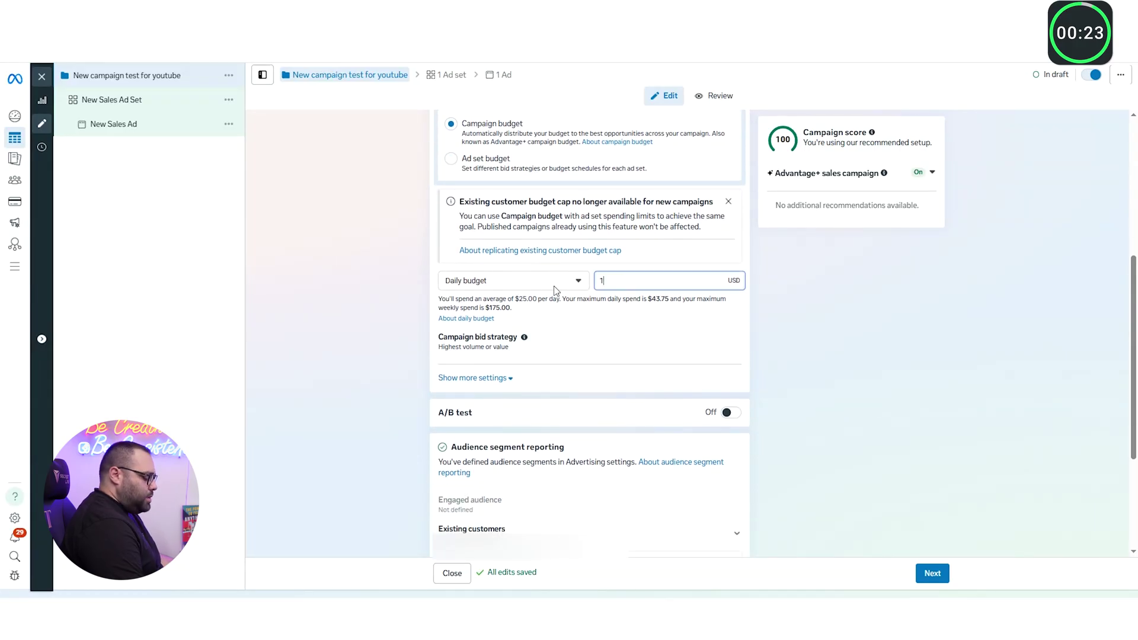
{"action": "left_click", "coordinate": [372, 317]}
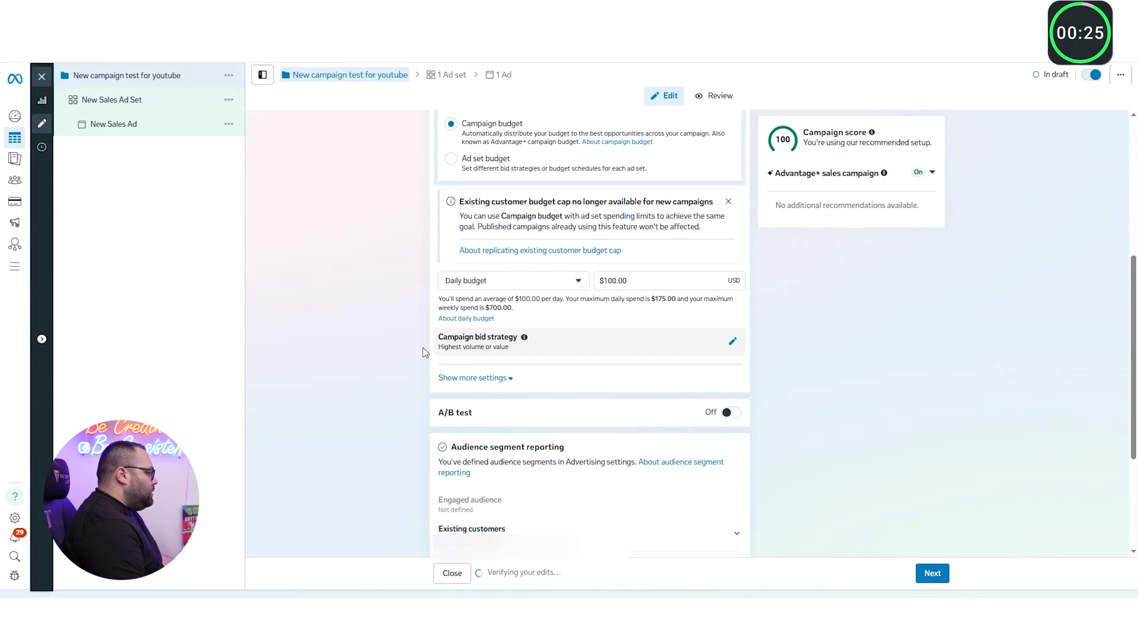
{"action": "left_click", "coordinate": [481, 381]}
{"action": "scroll", "coordinate": [375, 363], "scroll_direction": "down", "scroll_amount": 1}
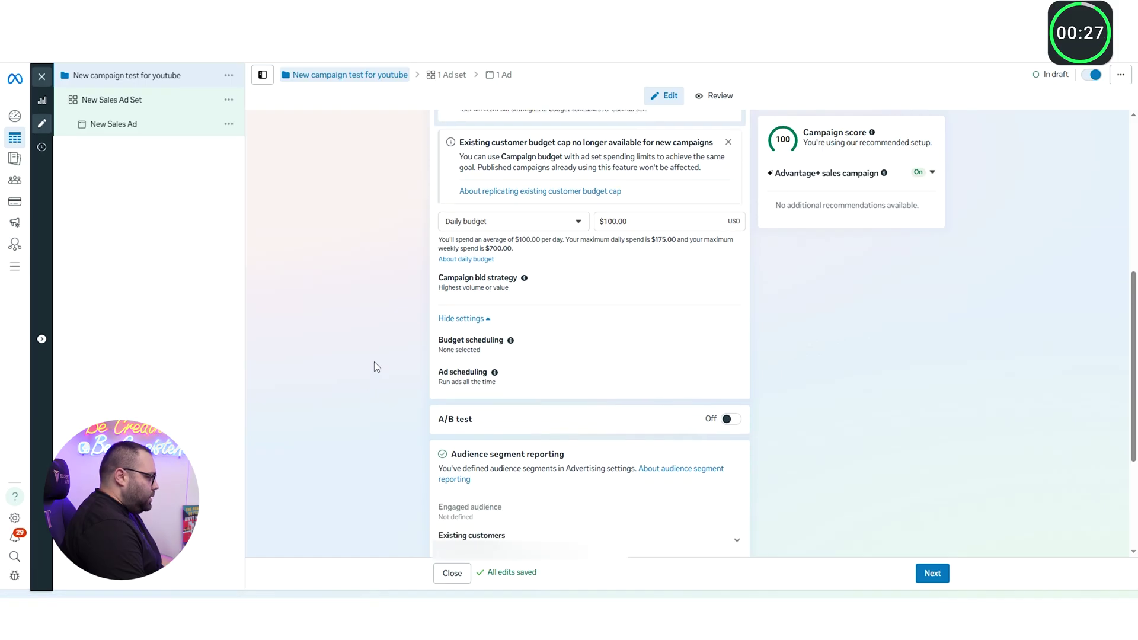
{"action": "scroll", "coordinate": [356, 362], "scroll_direction": "down", "scroll_amount": 3}
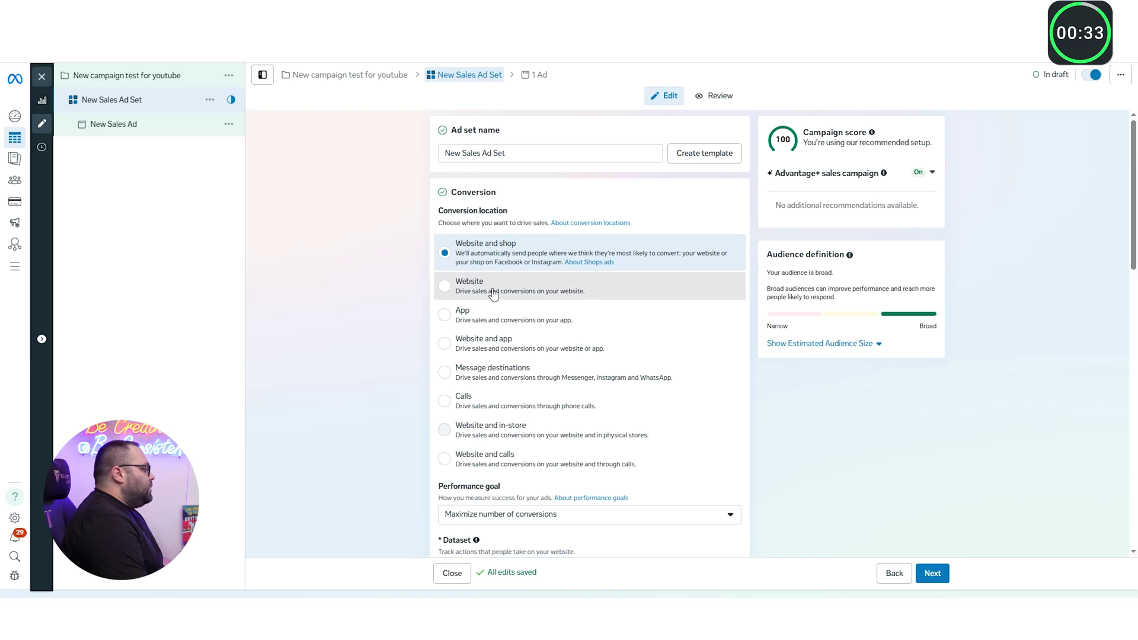
Make Website the conversion location, name the ad set 'adset 1', and choose Purchase
{"action": "left_click", "coordinate": [454, 284]}
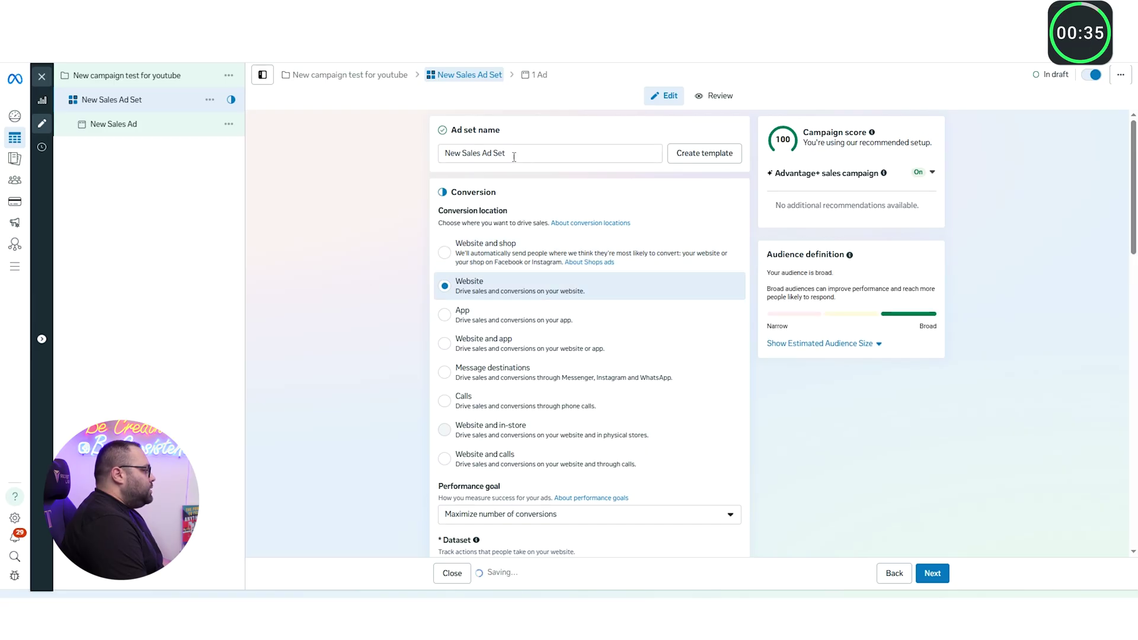
{"action": "left_click_drag", "start_coordinate": [513, 155], "coordinate": [421, 158]}
{"action": "type", "text": "ad"}
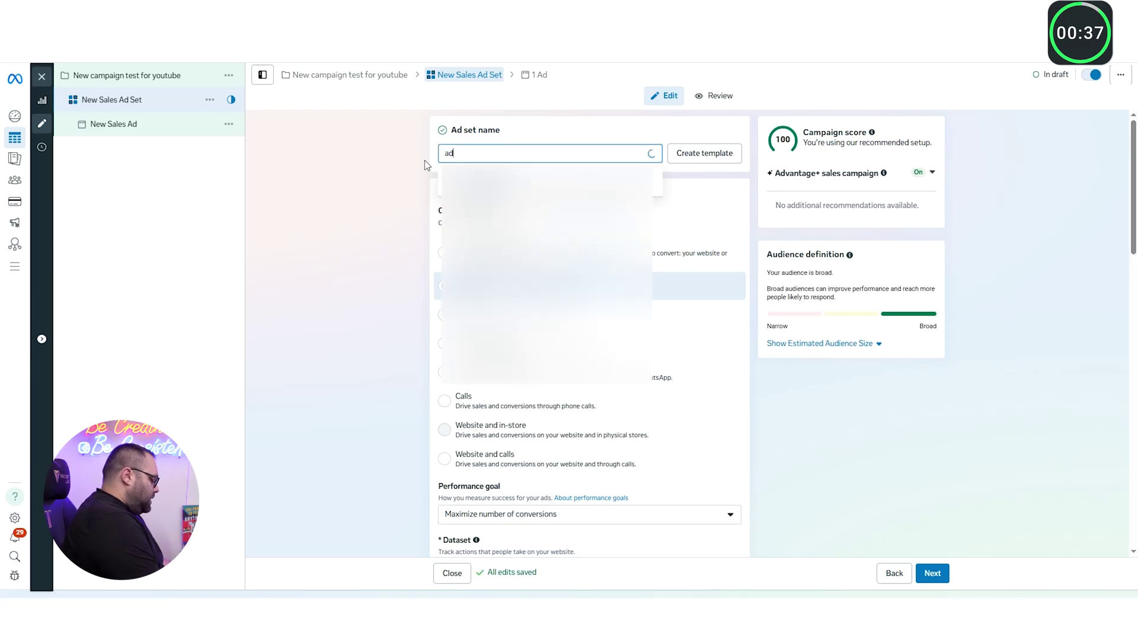
{"action": "type", "text": "set 1"}
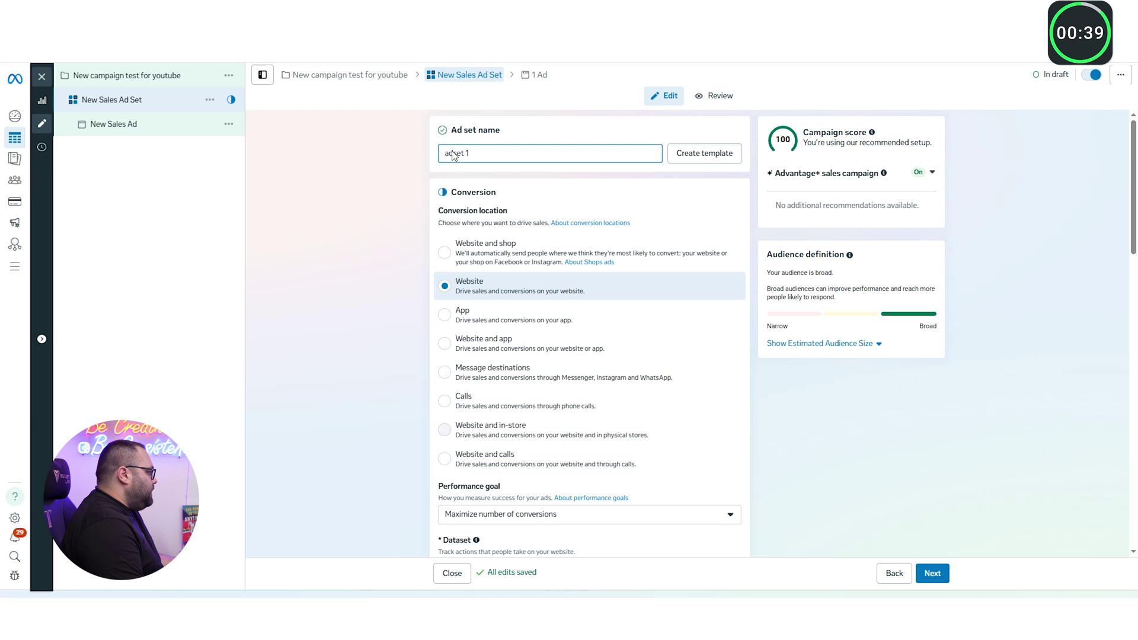
{"action": "left_click", "coordinate": [364, 178]}
{"action": "scroll", "coordinate": [368, 285], "scroll_direction": "down", "scroll_amount": 3}
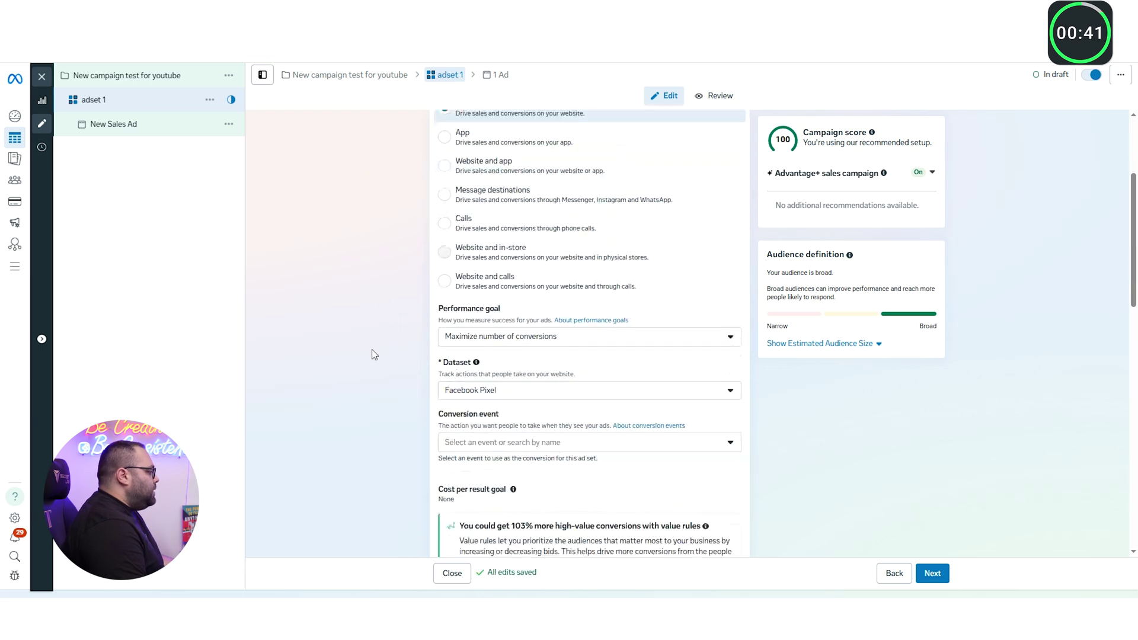
{"action": "left_click", "coordinate": [508, 443]}
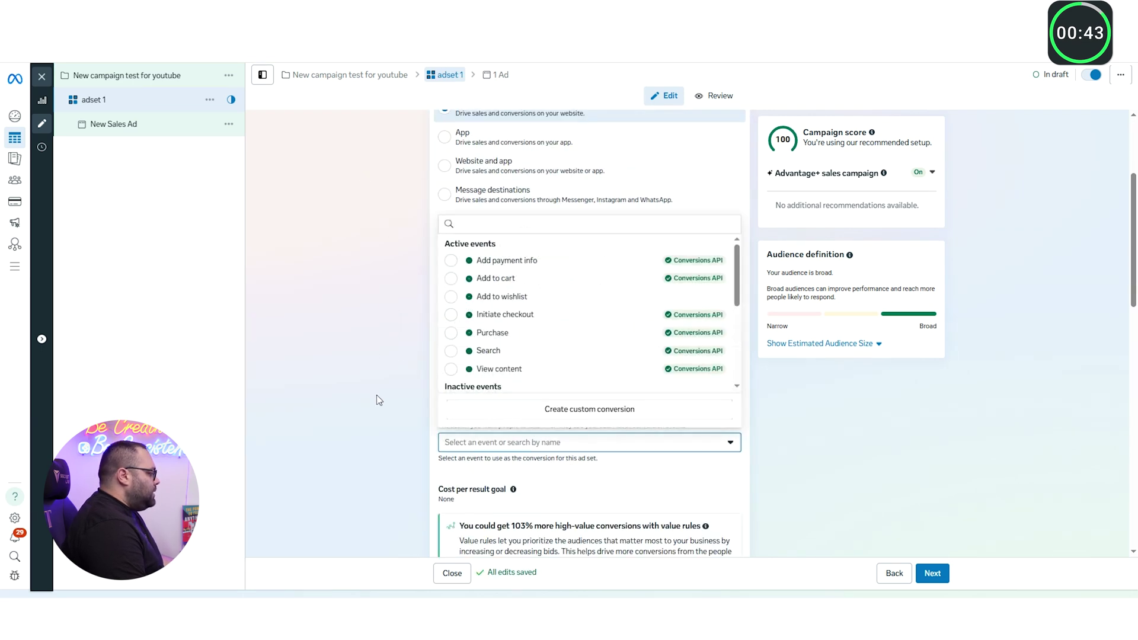
{"action": "left_click", "coordinate": [501, 332]}
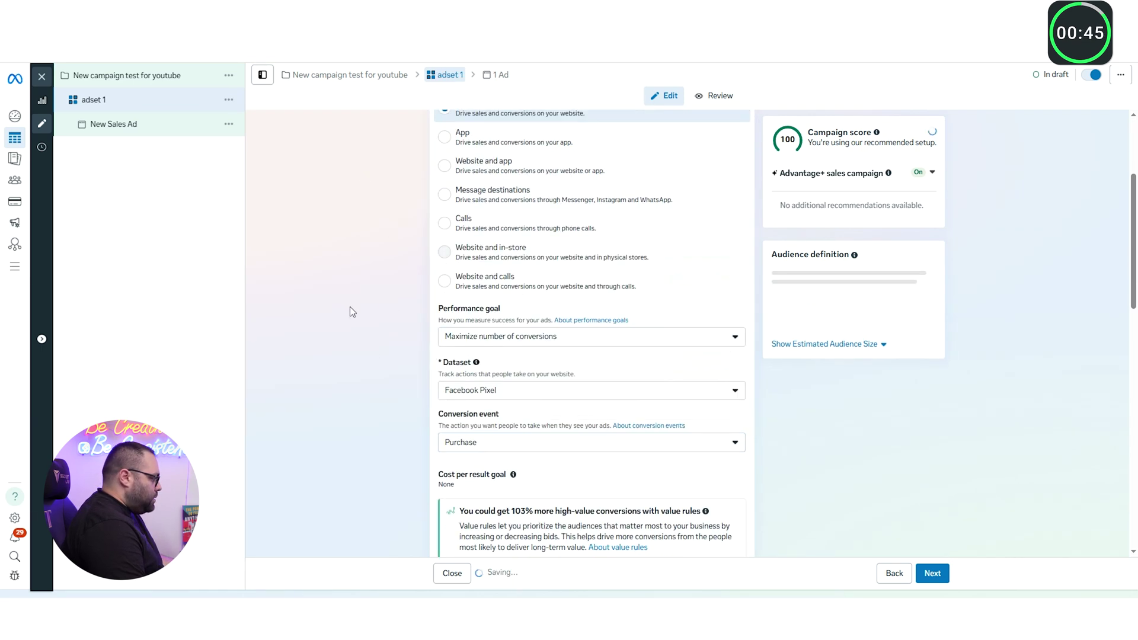
Schedule adset 1 to start on Jul 17, 2025 at 06:00 AM
{"action": "scroll", "coordinate": [413, 384], "scroll_direction": "down", "scroll_amount": 4}
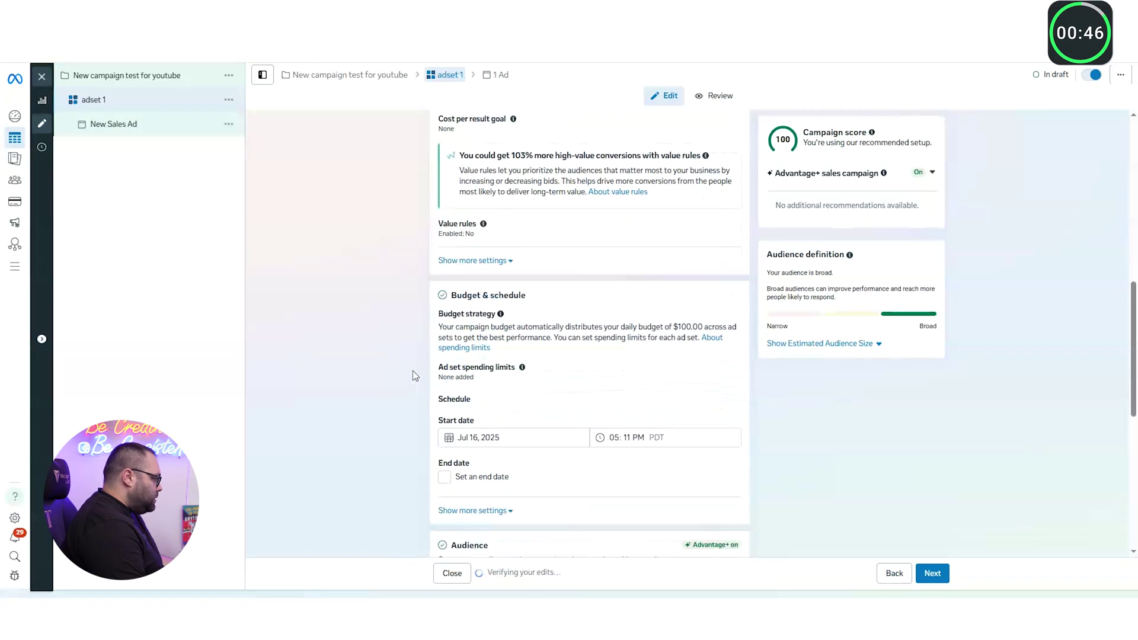
{"action": "left_click", "coordinate": [464, 265]}
{"action": "scroll", "coordinate": [446, 320], "scroll_direction": "down", "scroll_amount": 2}
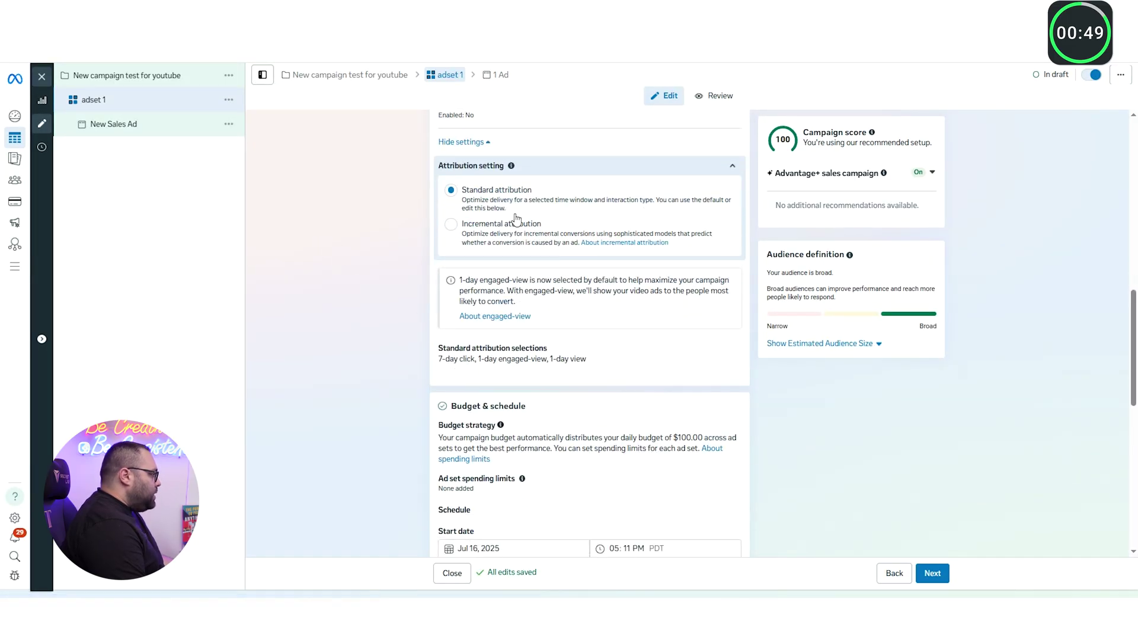
{"action": "scroll", "coordinate": [381, 343], "scroll_direction": "down", "scroll_amount": 4}
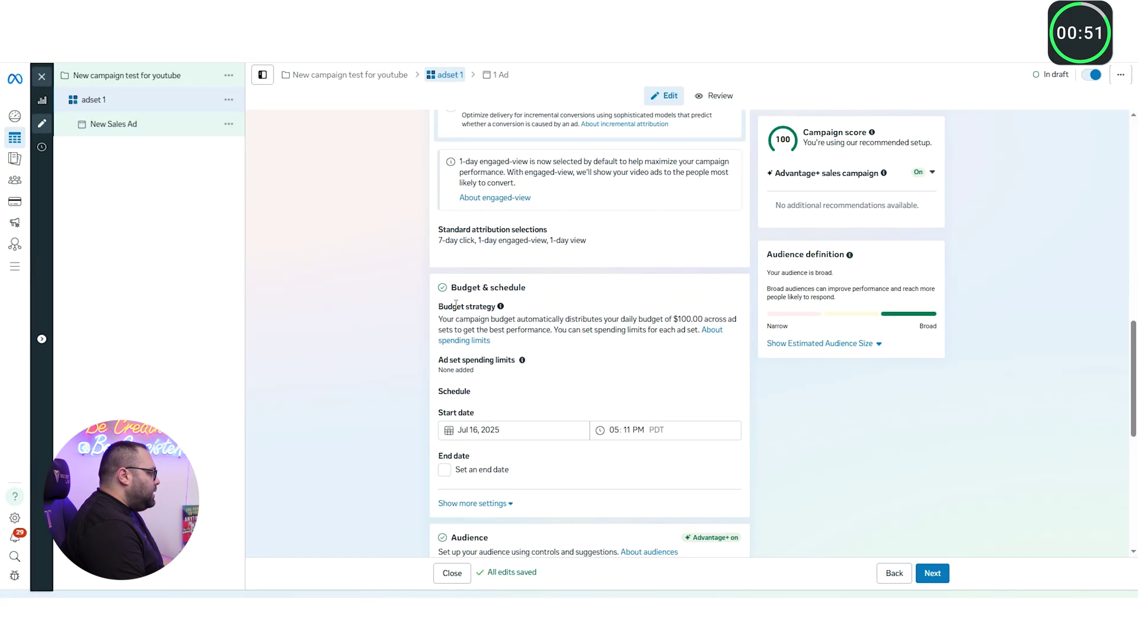
{"action": "left_click", "coordinate": [516, 309]}
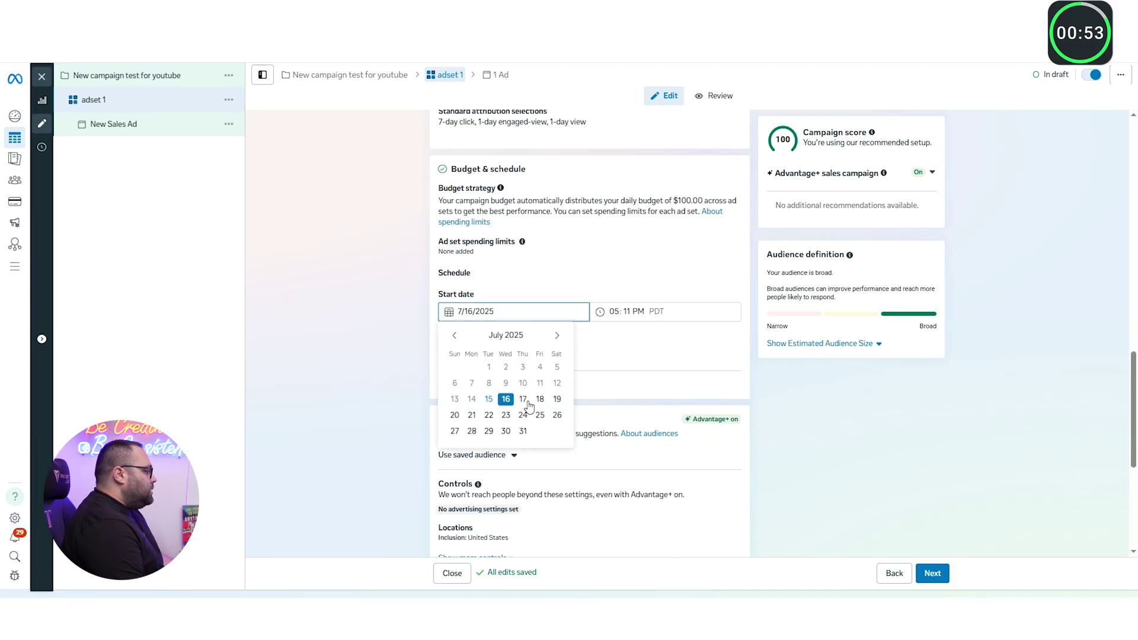
{"action": "left_click", "coordinate": [534, 401]}
{"action": "left_click", "coordinate": [615, 311]}
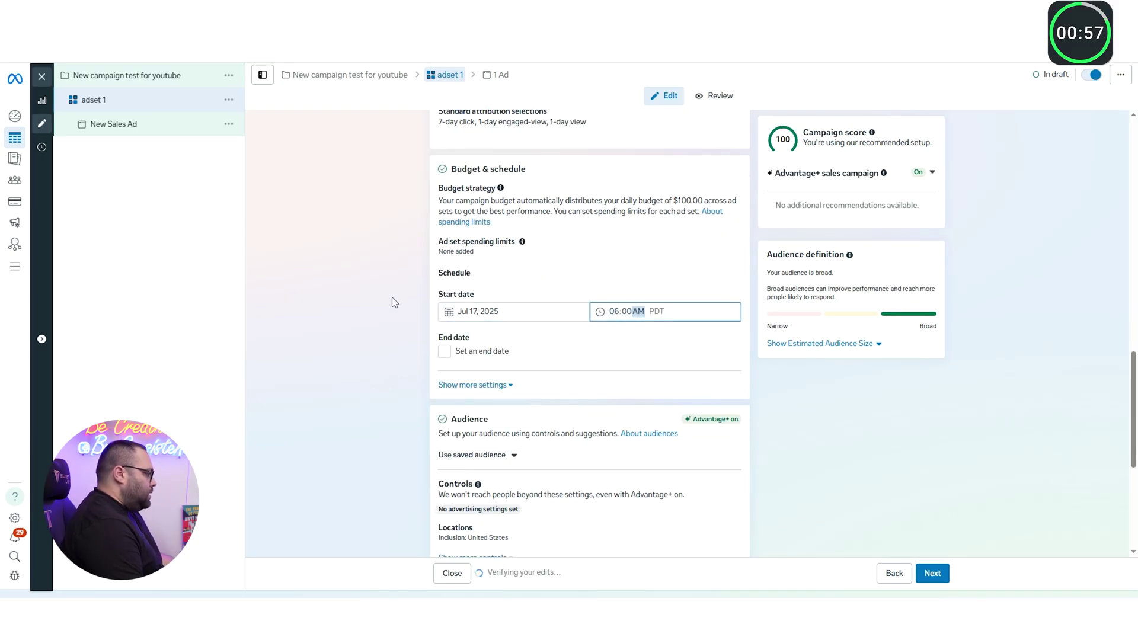
{"action": "left_click", "coordinate": [375, 325]}
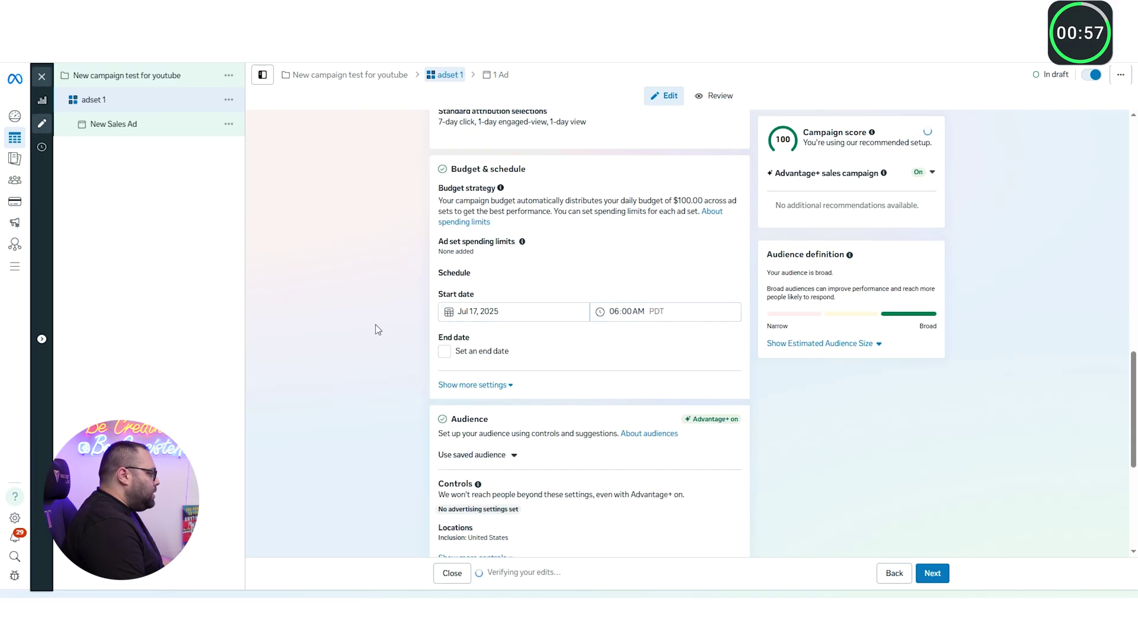
{"action": "left_click", "coordinate": [480, 387]}
{"action": "scroll", "coordinate": [356, 308], "scroll_direction": "down", "scroll_amount": 5}
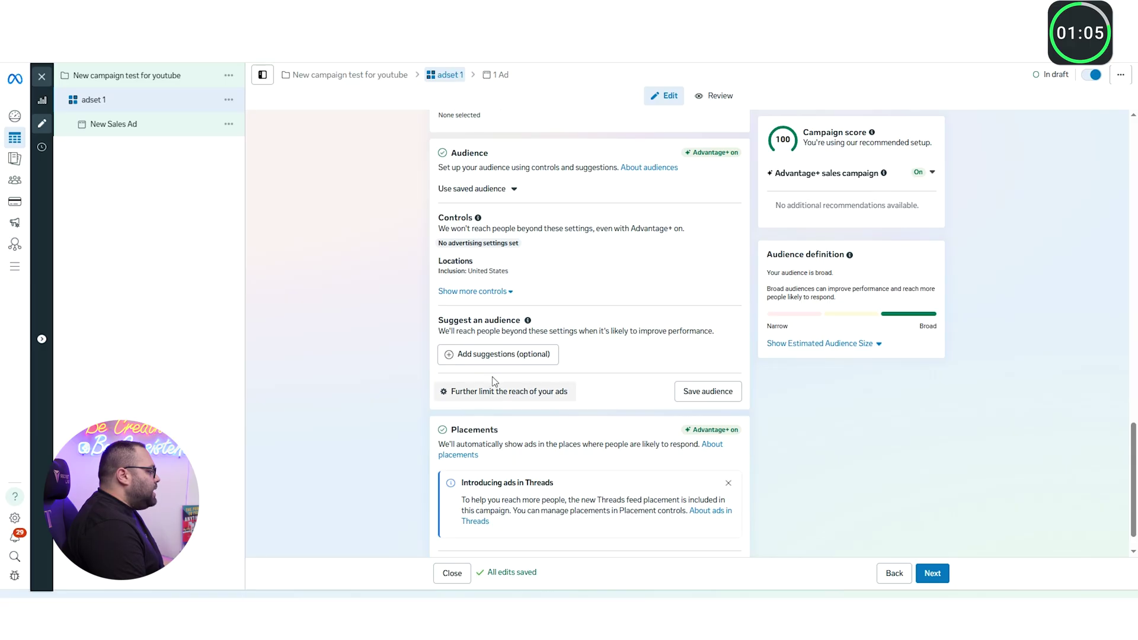
Switch to a manual audience setup with minimum age 30 and men only
{"action": "left_click", "coordinate": [499, 396]}
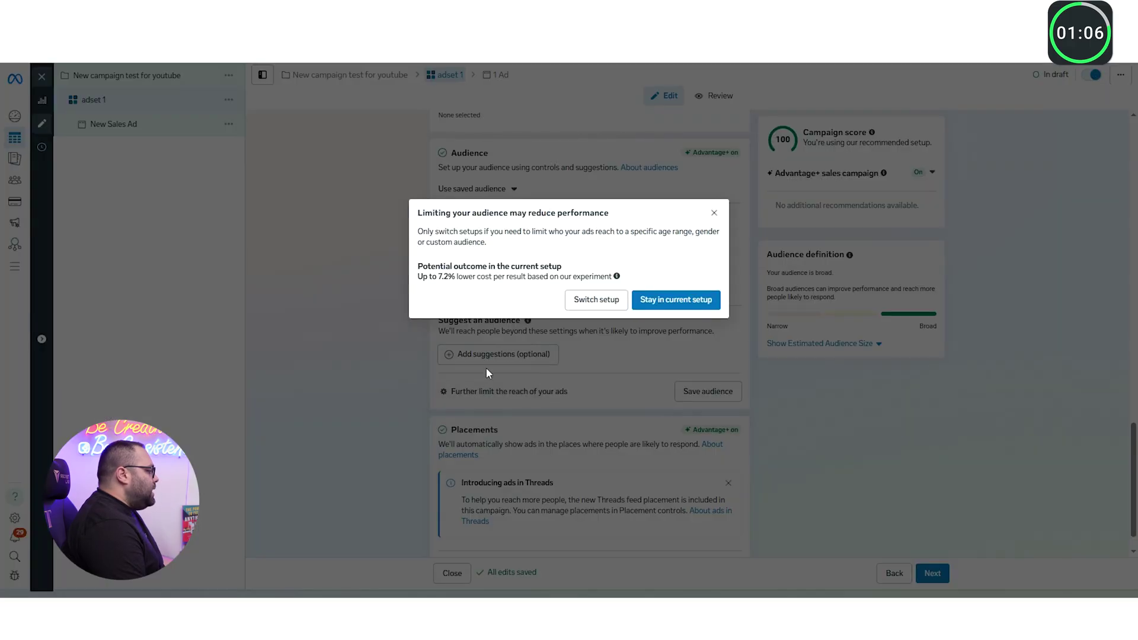
{"action": "left_click", "coordinate": [597, 299]}
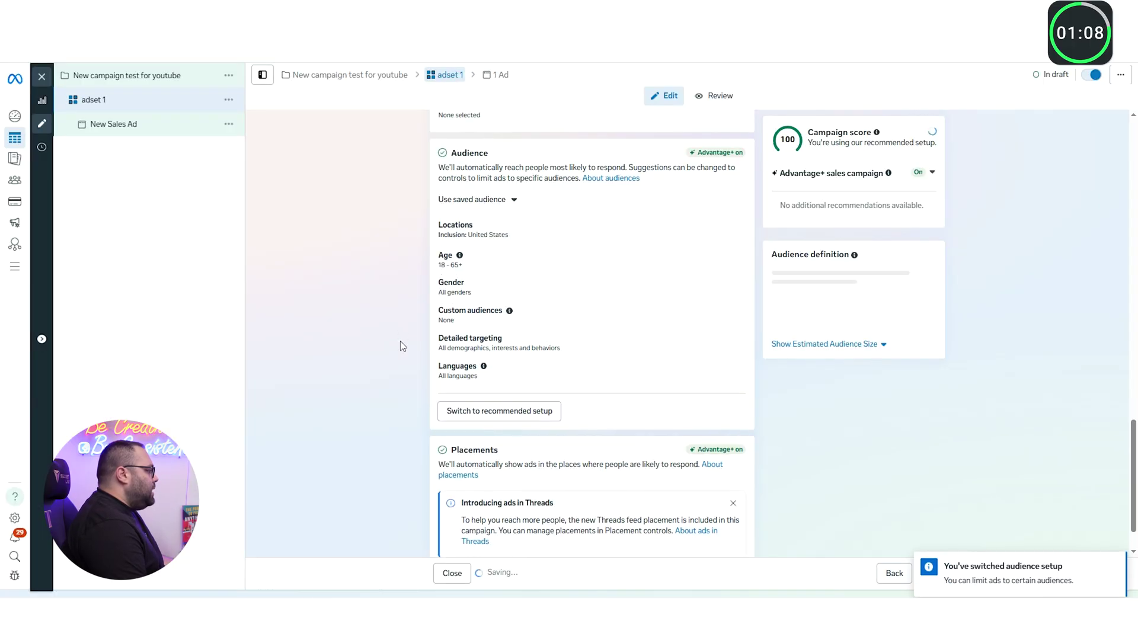
{"action": "left_click", "coordinate": [524, 264]}
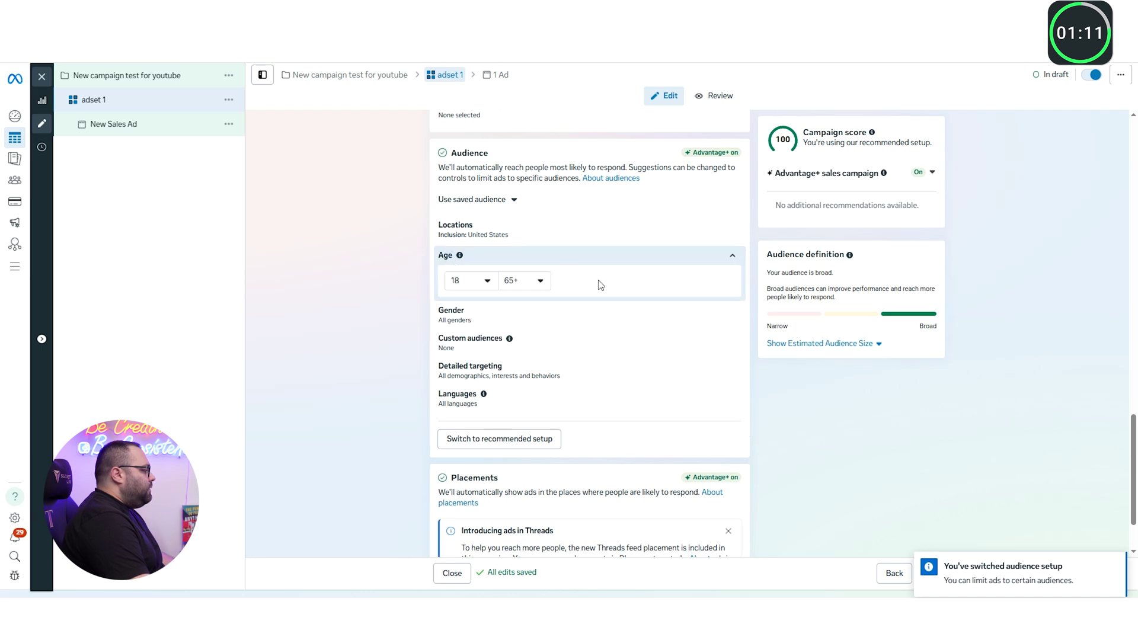
{"action": "left_click", "coordinate": [487, 281]}
{"action": "scroll", "coordinate": [489, 379], "scroll_direction": "down", "scroll_amount": 3}
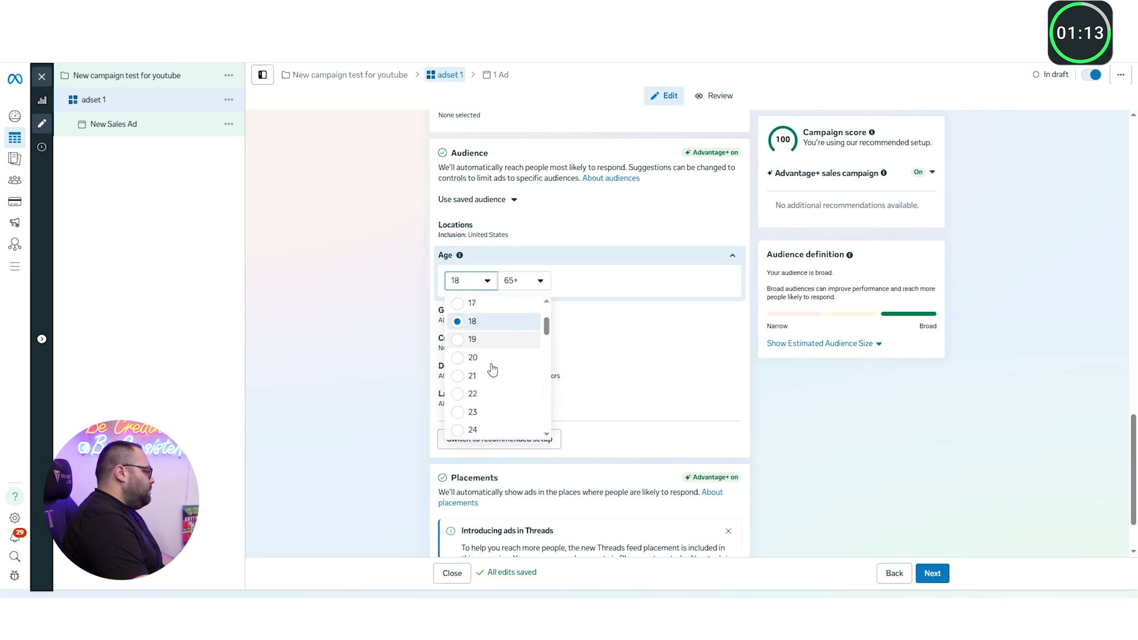
{"action": "scroll", "coordinate": [489, 414], "scroll_direction": "down", "scroll_amount": 1}
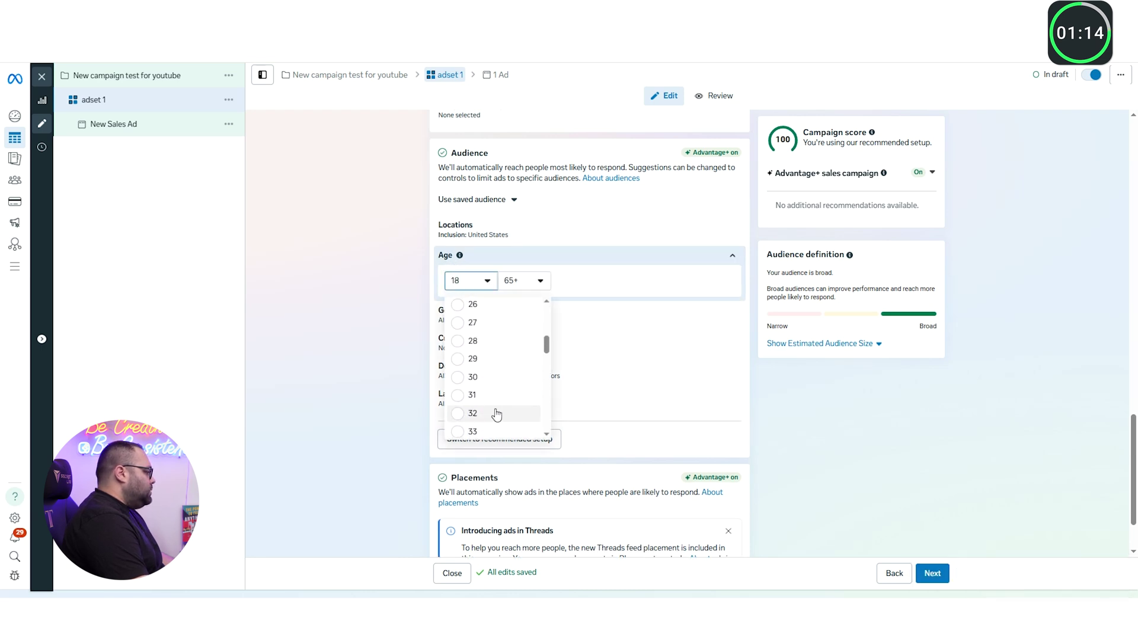
{"action": "left_click", "coordinate": [483, 376]}
{"action": "scroll", "coordinate": [401, 356], "scroll_direction": "down", "scroll_amount": 1}
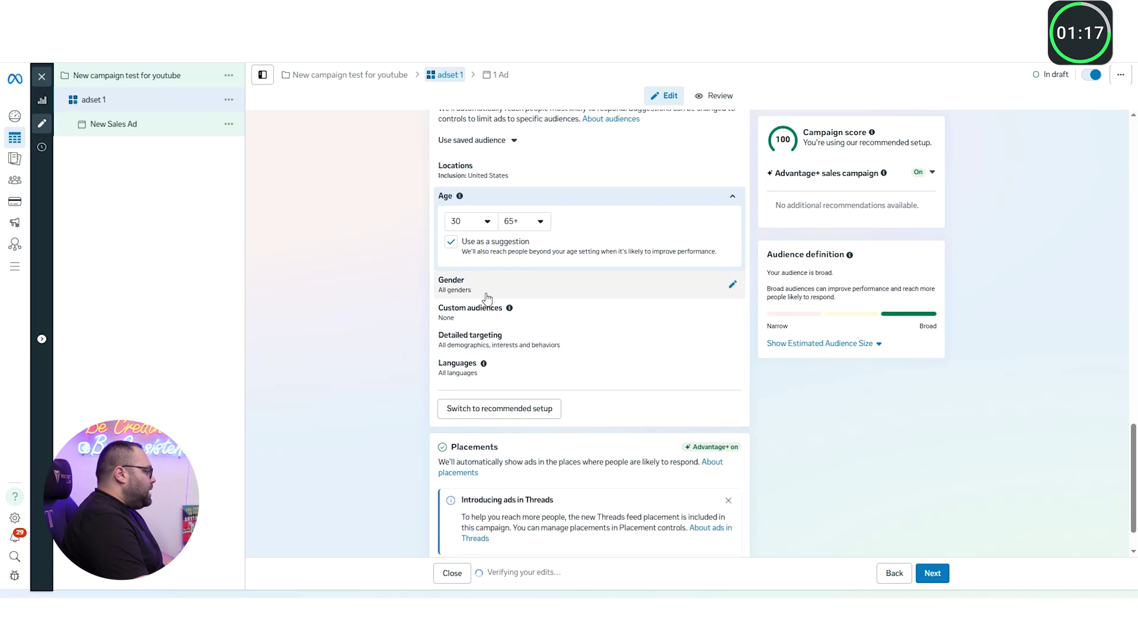
{"action": "left_click", "coordinate": [556, 293]}
{"action": "left_click", "coordinate": [486, 249]}
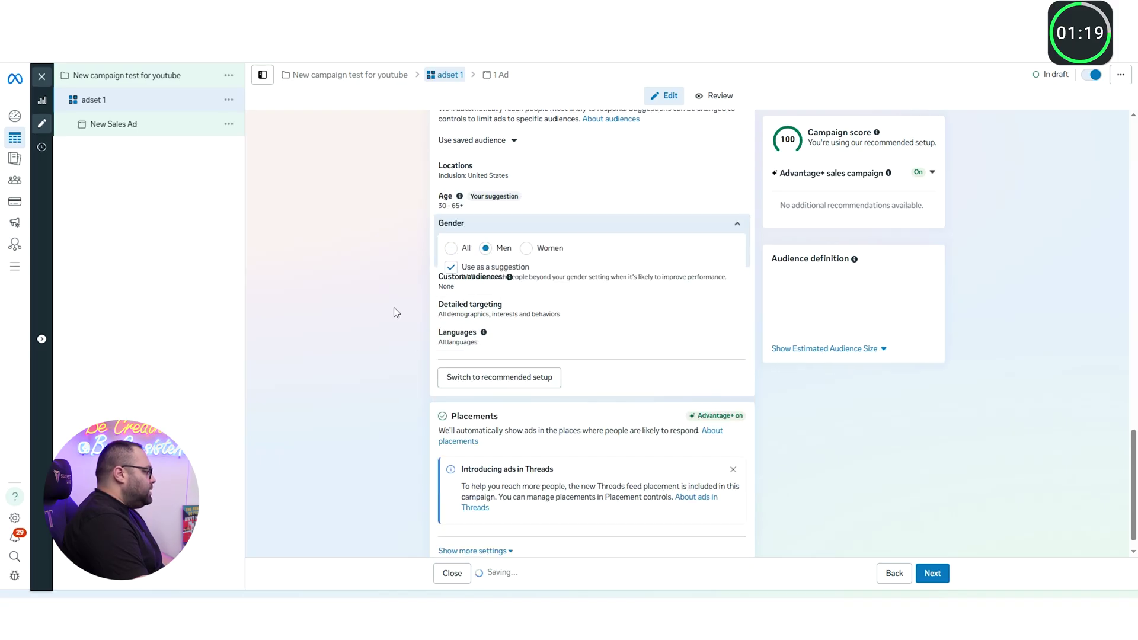
Add Fishing (outdoors activities) as a detailed targeting interest
{"action": "scroll", "coordinate": [547, 256], "scroll_direction": "down", "scroll_amount": 1}
{"action": "left_click", "coordinate": [546, 267]}
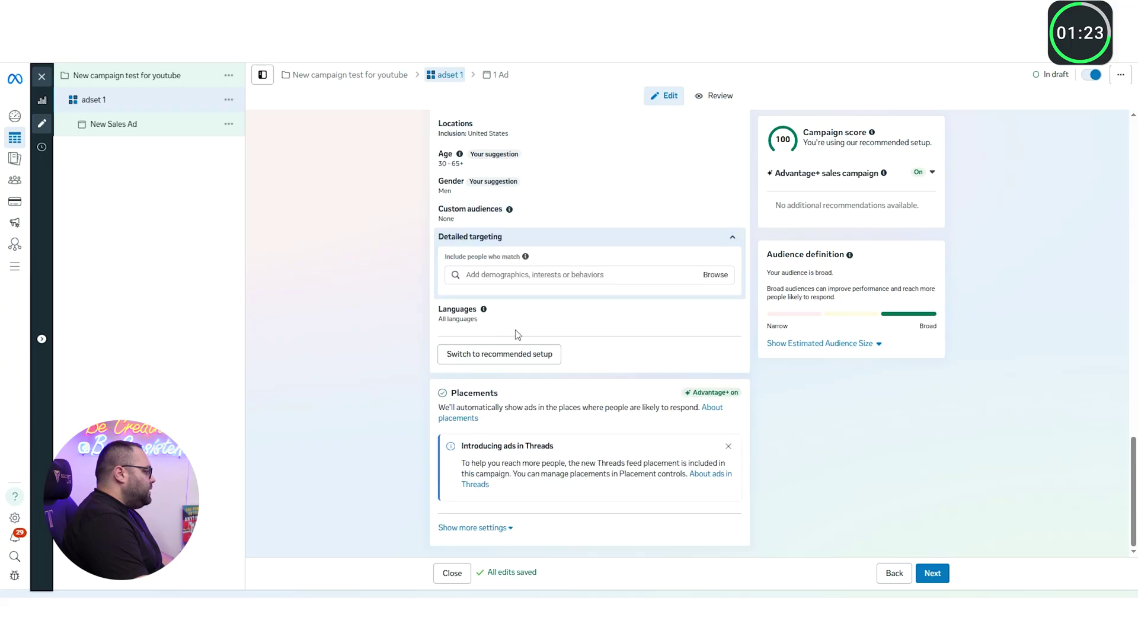
{"action": "left_click", "coordinate": [501, 274]}
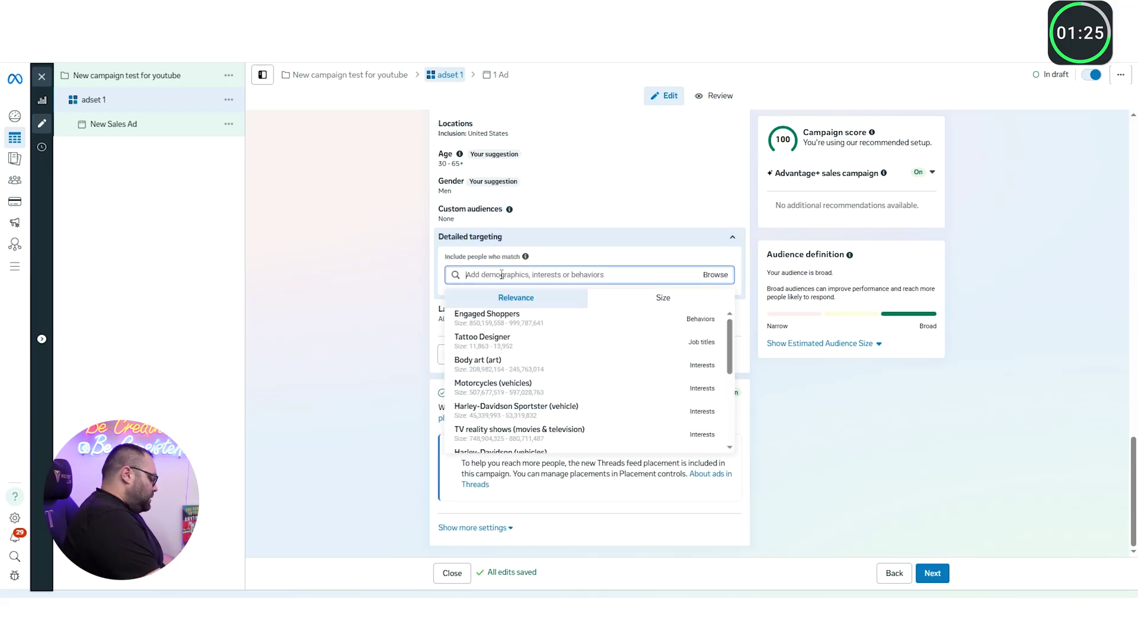
{"action": "type", "text": "t"}
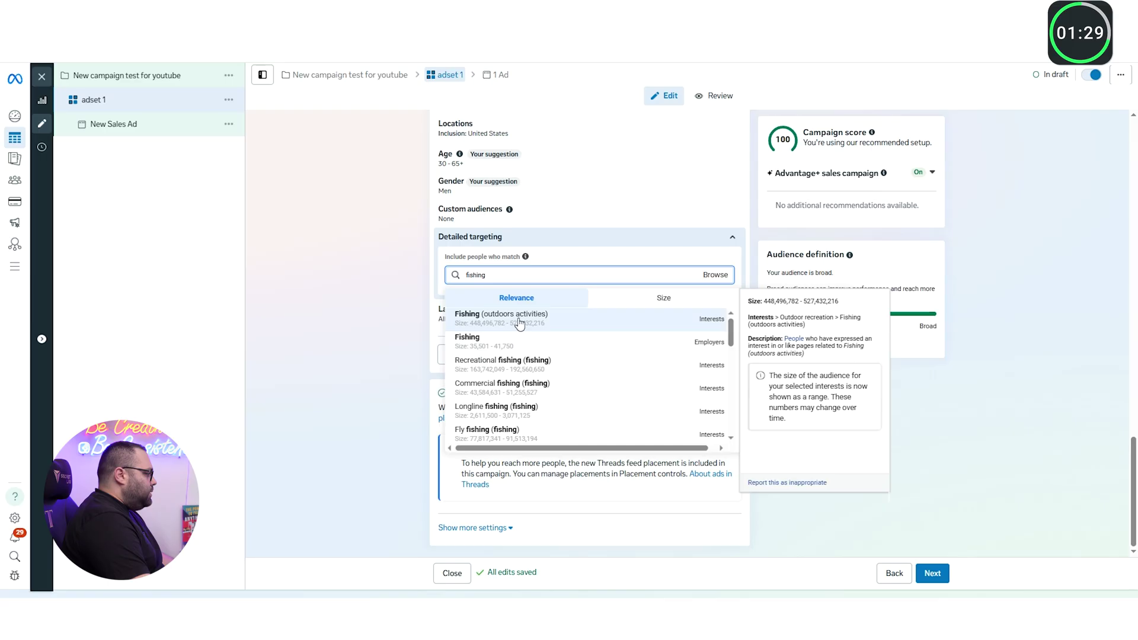
{"action": "left_click", "coordinate": [516, 319]}
{"action": "scroll", "coordinate": [367, 282], "scroll_direction": "down", "scroll_amount": 2}
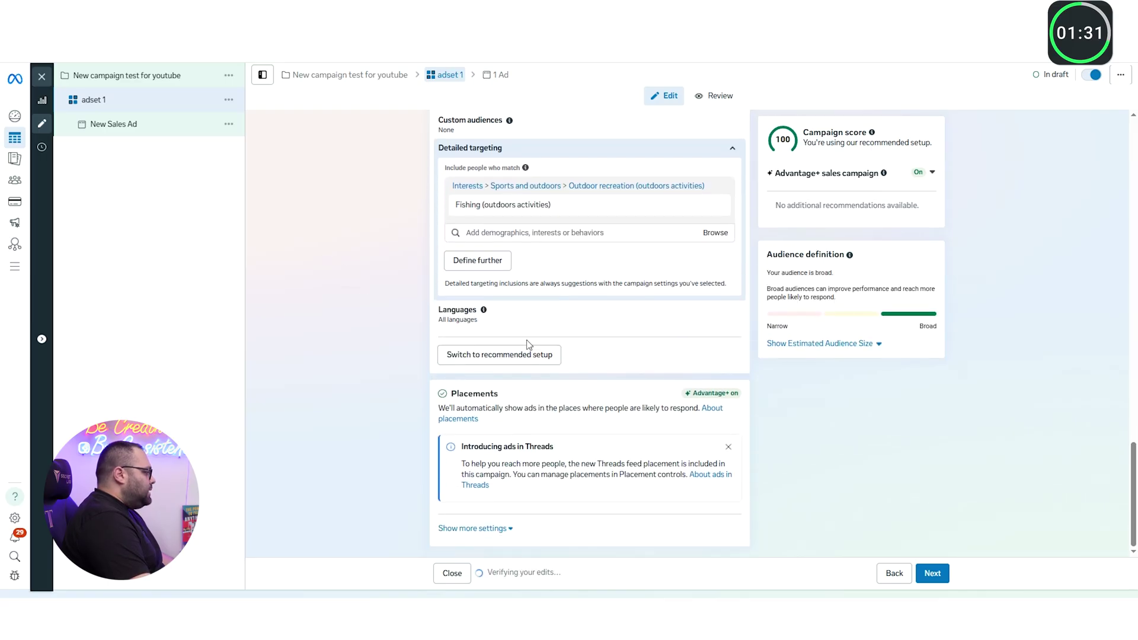
Rename the New Sales Ad to 'ad1' and bring up the Set up creative options
{"action": "left_click", "coordinate": [122, 123]}
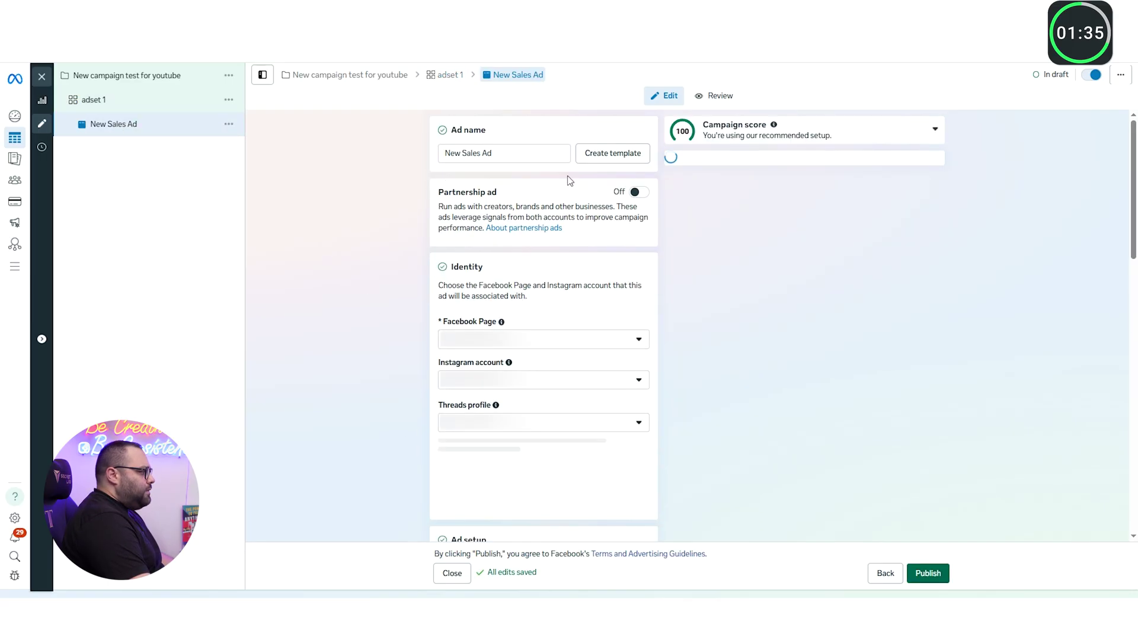
{"action": "left_click_drag", "start_coordinate": [498, 153], "coordinate": [420, 158]}
{"action": "type", "text": "ad"}
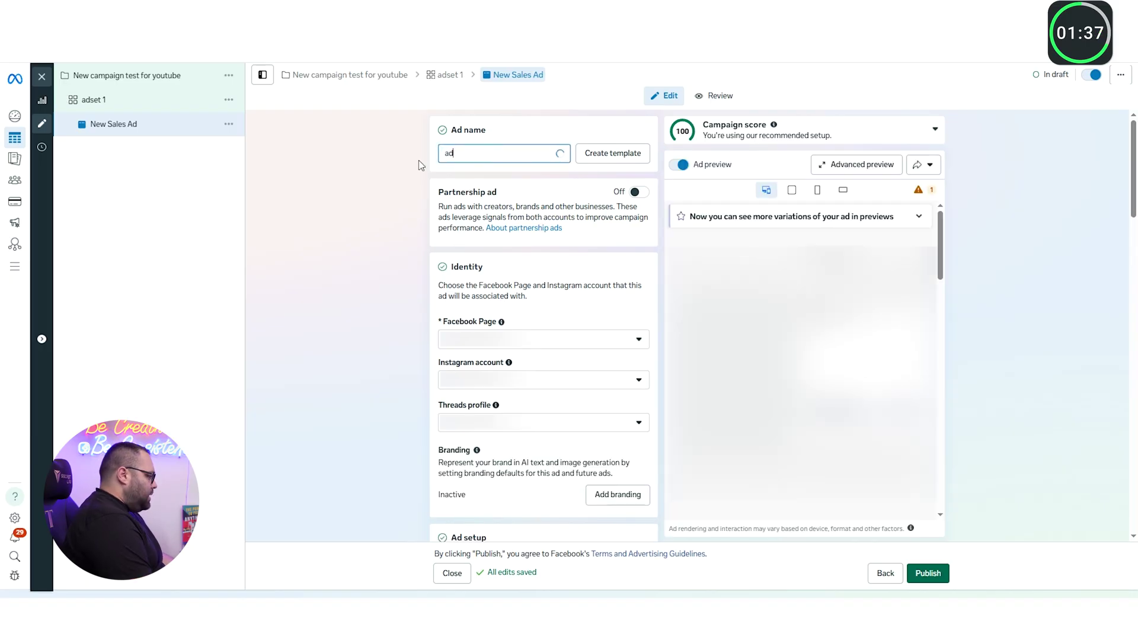
{"action": "type", "text": "1"}
{"action": "left_click", "coordinate": [392, 189]}
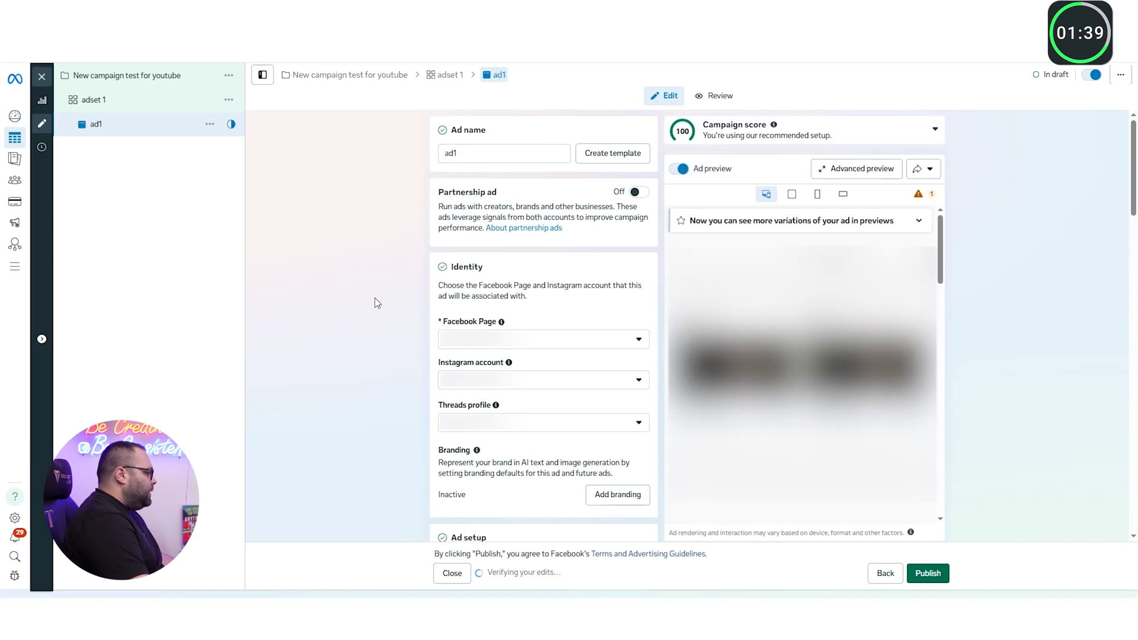
{"action": "scroll", "coordinate": [391, 291], "scroll_direction": "down", "scroll_amount": 2}
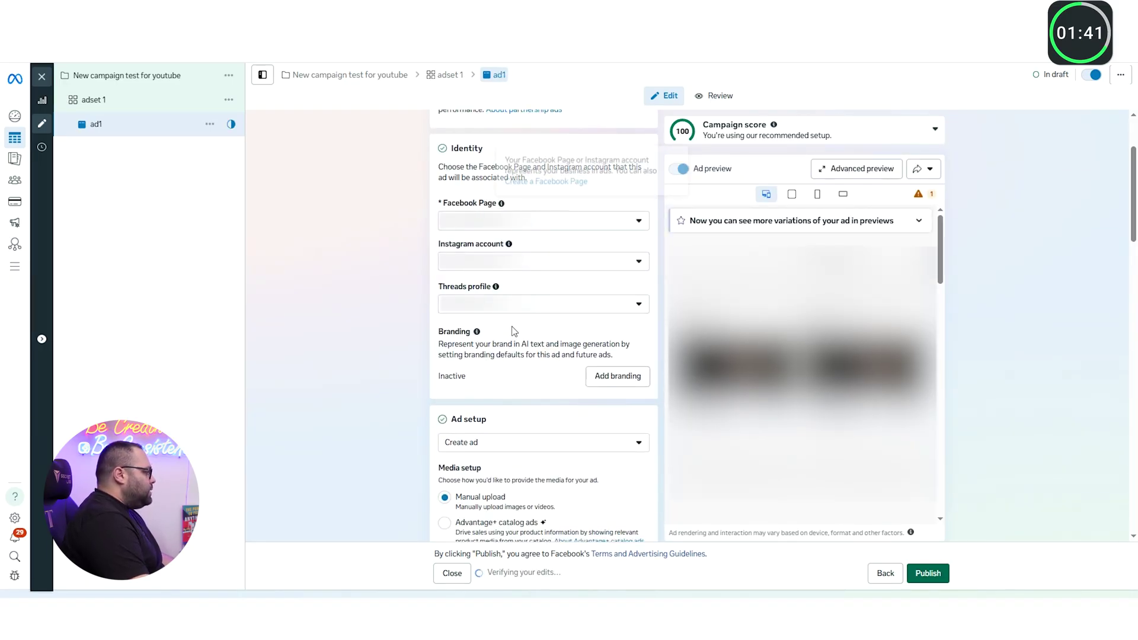
{"action": "scroll", "coordinate": [360, 358], "scroll_direction": "down", "scroll_amount": 5}
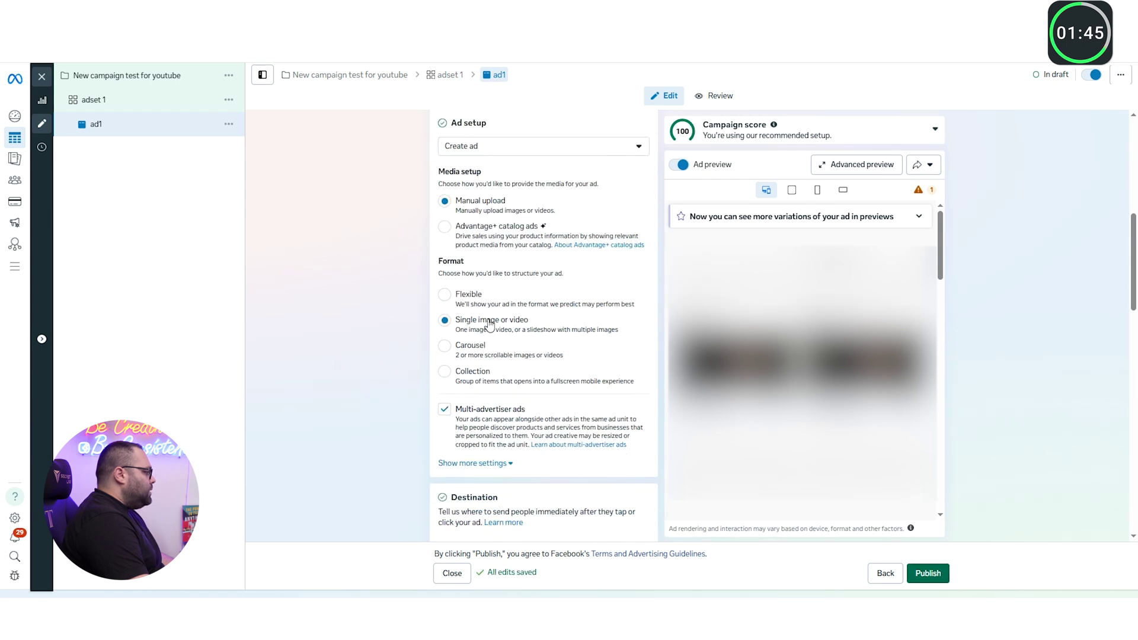
{"action": "scroll", "coordinate": [464, 339], "scroll_direction": "down", "scroll_amount": 2}
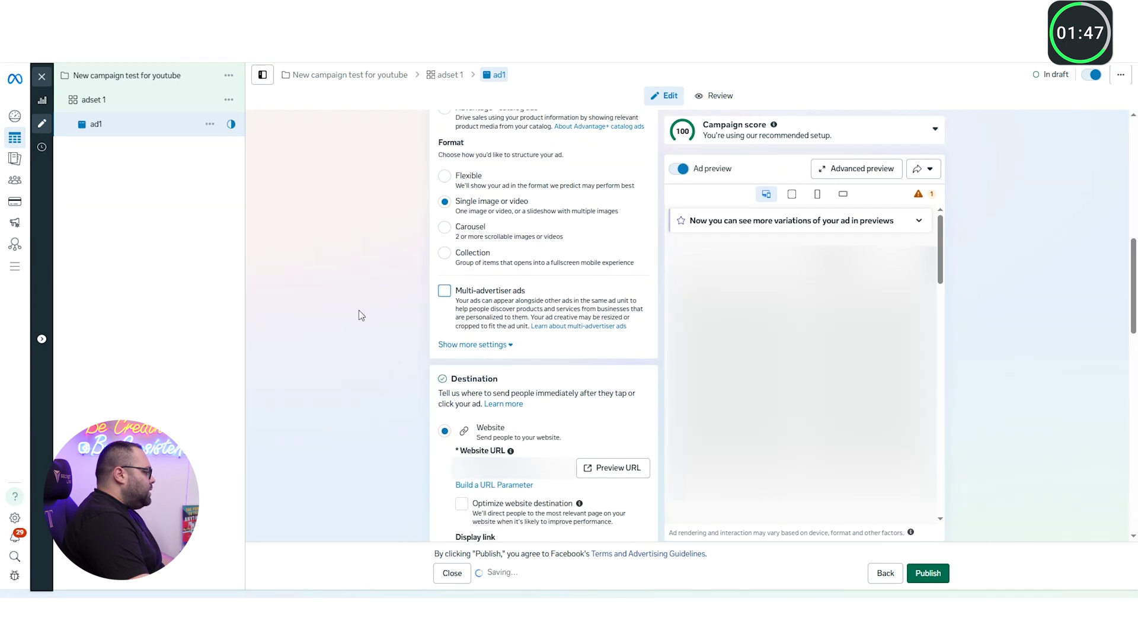
{"action": "scroll", "coordinate": [361, 312], "scroll_direction": "down", "scroll_amount": 3}
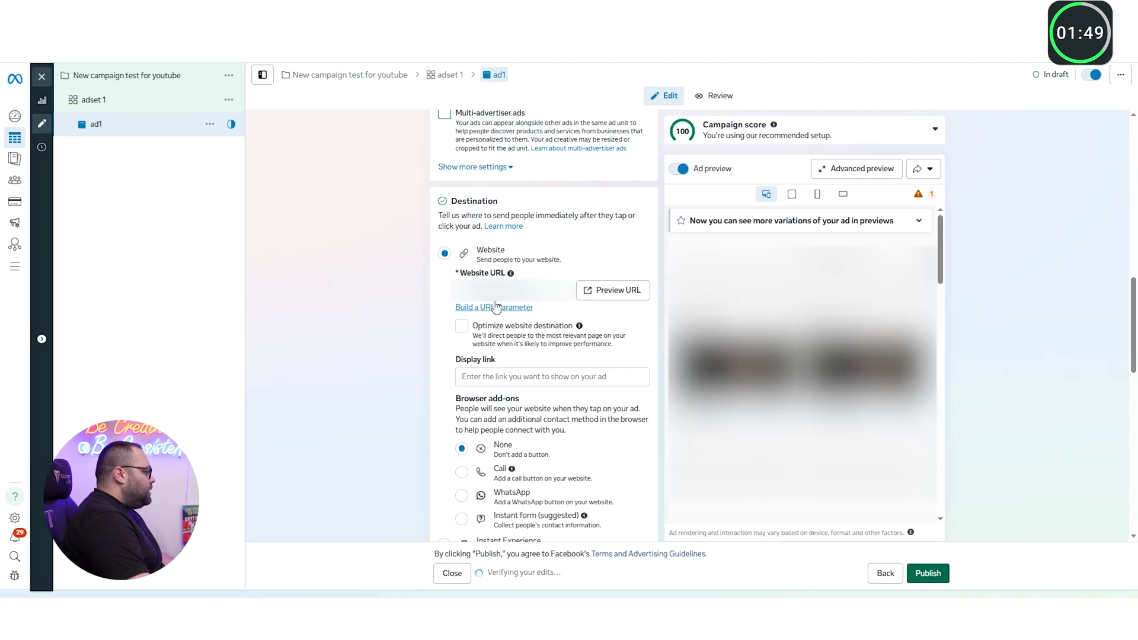
{"action": "scroll", "coordinate": [400, 318], "scroll_direction": "down", "scroll_amount": 3}
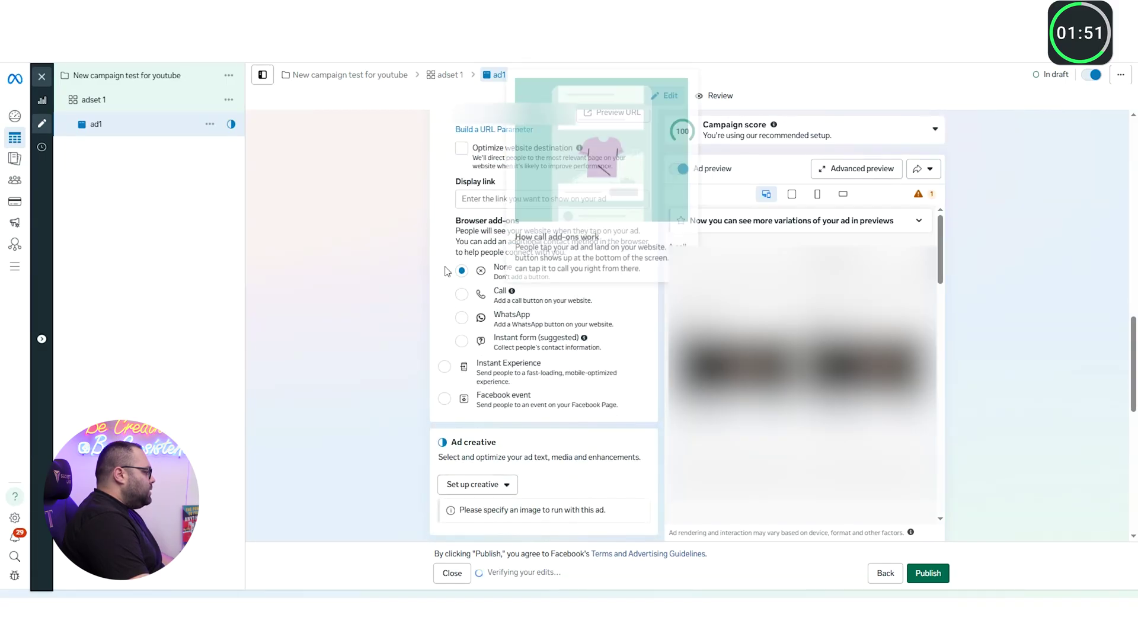
{"action": "scroll", "coordinate": [385, 344], "scroll_direction": "down", "scroll_amount": 4}
{"action": "left_click", "coordinate": [491, 249]}
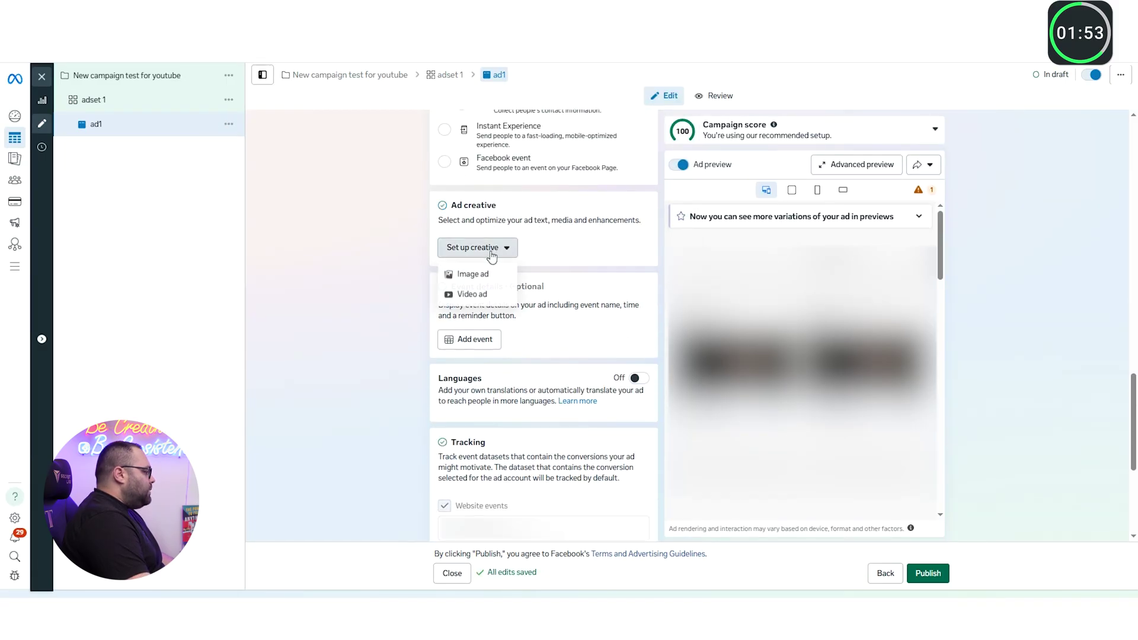
Start an image ad creative and advance through the media and crop steps
{"action": "left_click", "coordinate": [469, 274]}
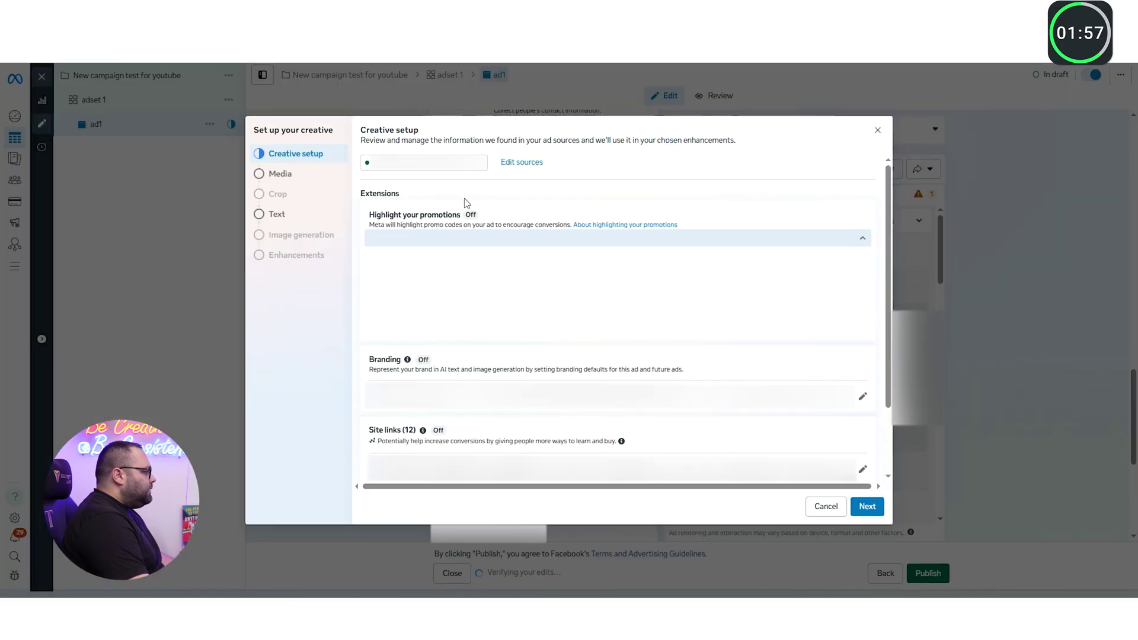
{"action": "left_click", "coordinate": [867, 508]}
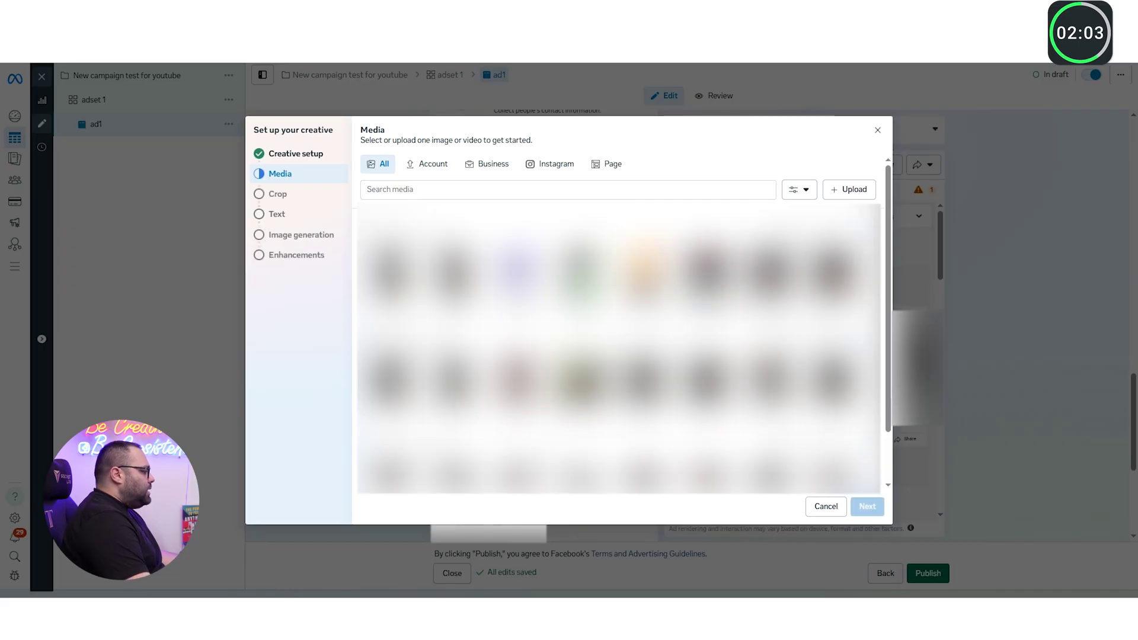
{"action": "left_click", "coordinate": [880, 510]}
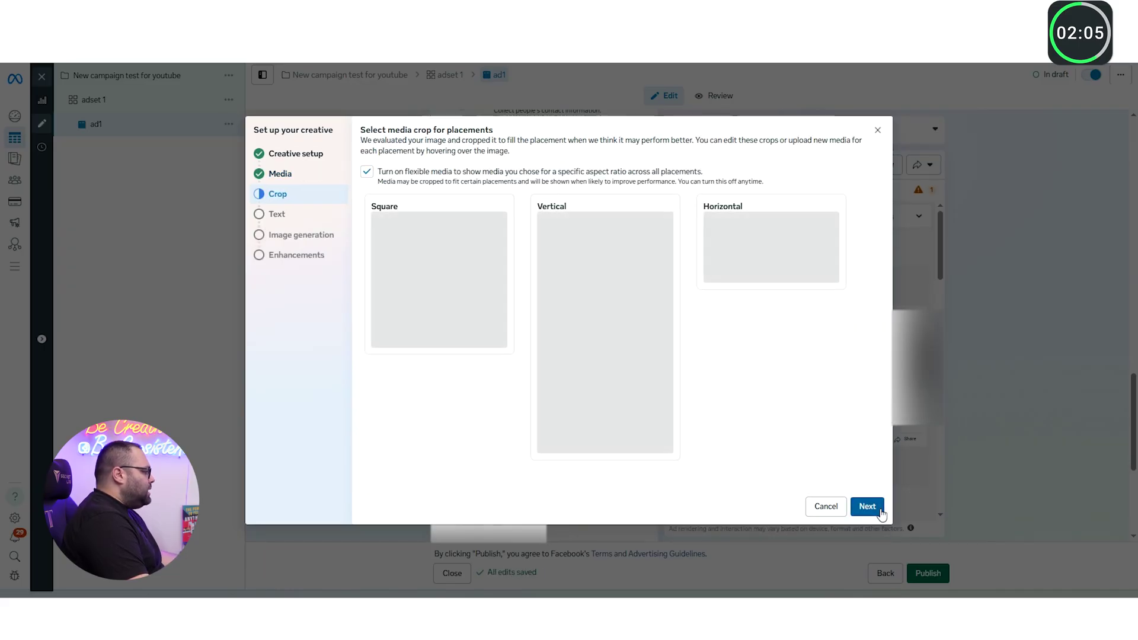
{"action": "left_click", "coordinate": [880, 511]}
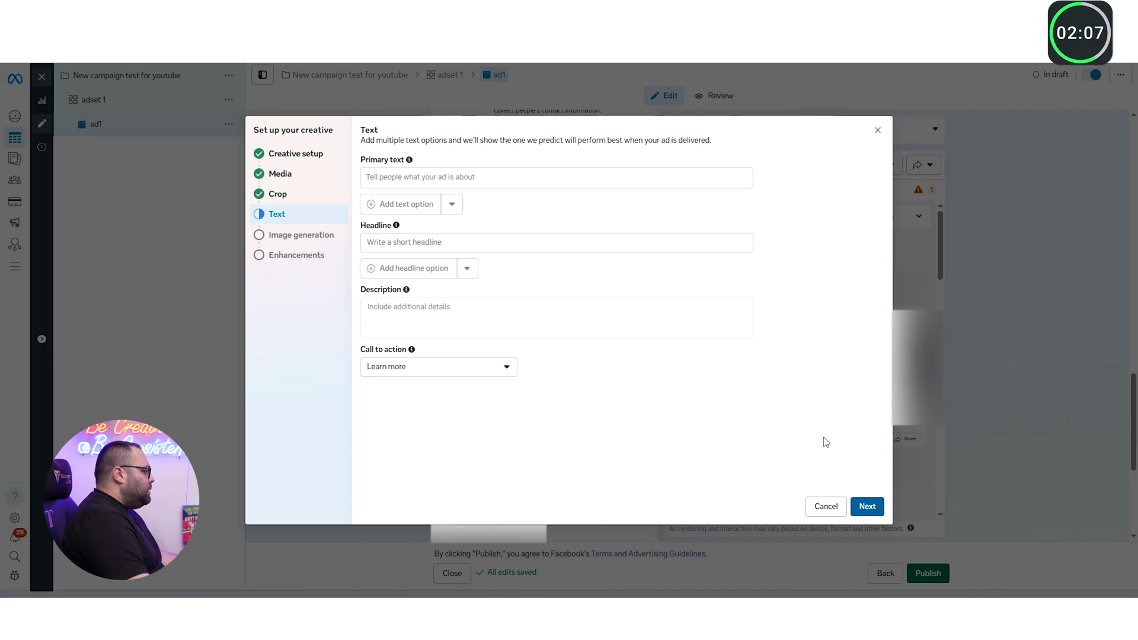
Enter primary text '1123123', headline '1231', and a description for the ad
{"action": "left_click", "coordinate": [401, 181]}
{"action": "type", "text": "1123123"}
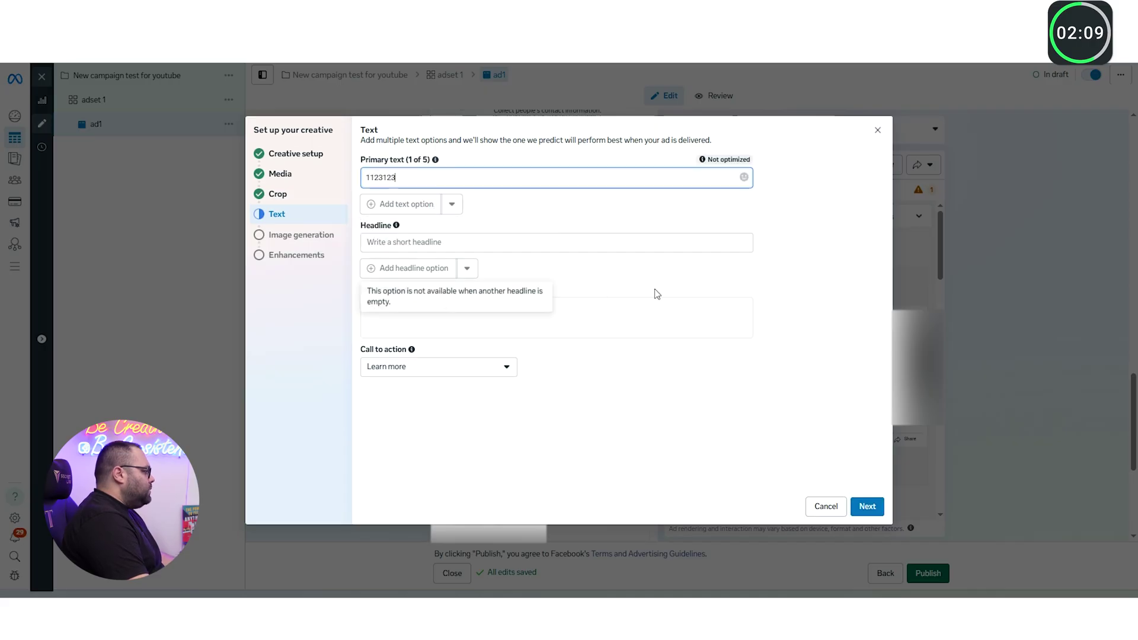
{"action": "left_click", "coordinate": [628, 247]}
{"action": "type", "text": "12313"}
{"action": "left_click", "coordinate": [449, 314]}
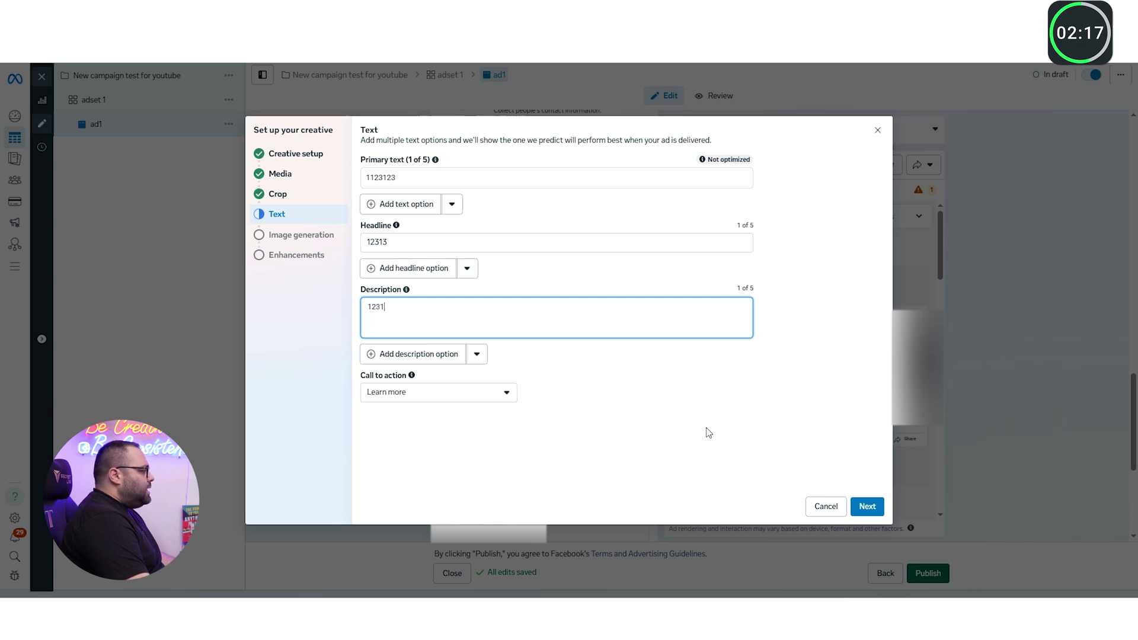
{"action": "left_click", "coordinate": [622, 440]}
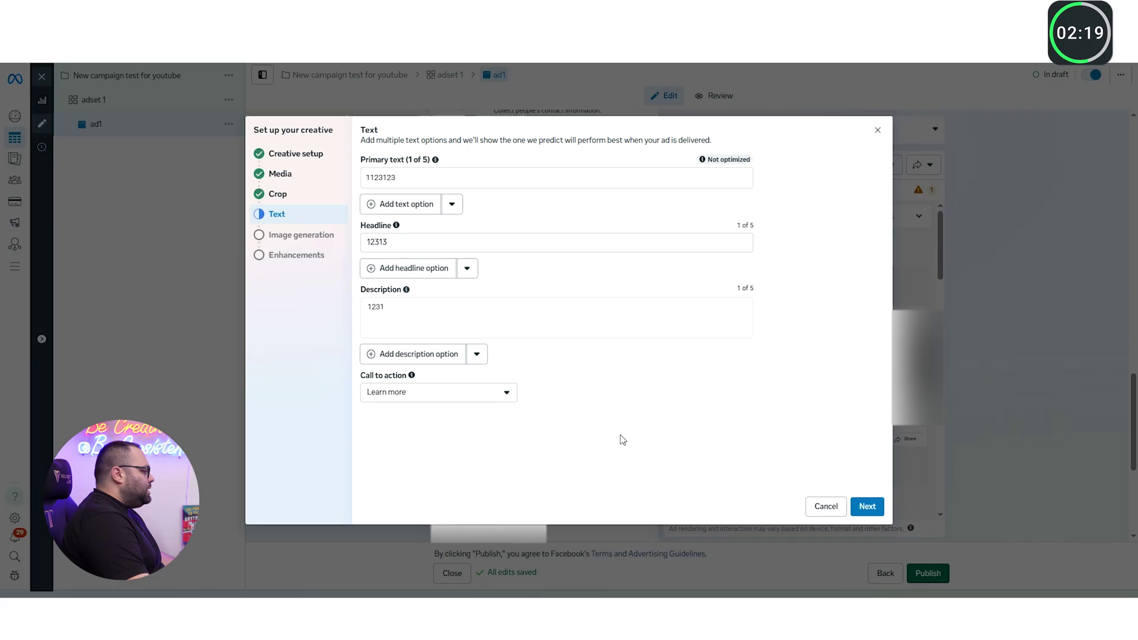
Set the ad's call to action to Shop now and move to the next step
{"action": "left_click", "coordinate": [483, 396]}
{"action": "scroll", "coordinate": [467, 453], "scroll_direction": "down", "scroll_amount": 1}
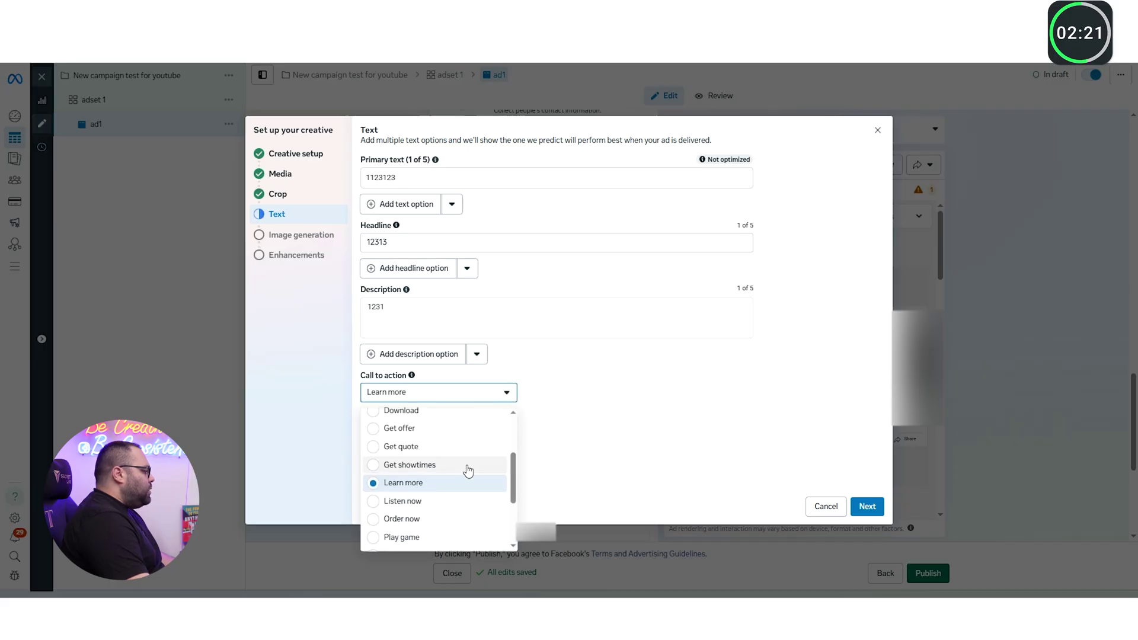
{"action": "scroll", "coordinate": [462, 495], "scroll_direction": "up", "scroll_amount": 1}
{"action": "scroll", "coordinate": [457, 489], "scroll_direction": "down", "scroll_amount": 1}
{"action": "scroll", "coordinate": [452, 483], "scroll_direction": "up", "scroll_amount": 1}
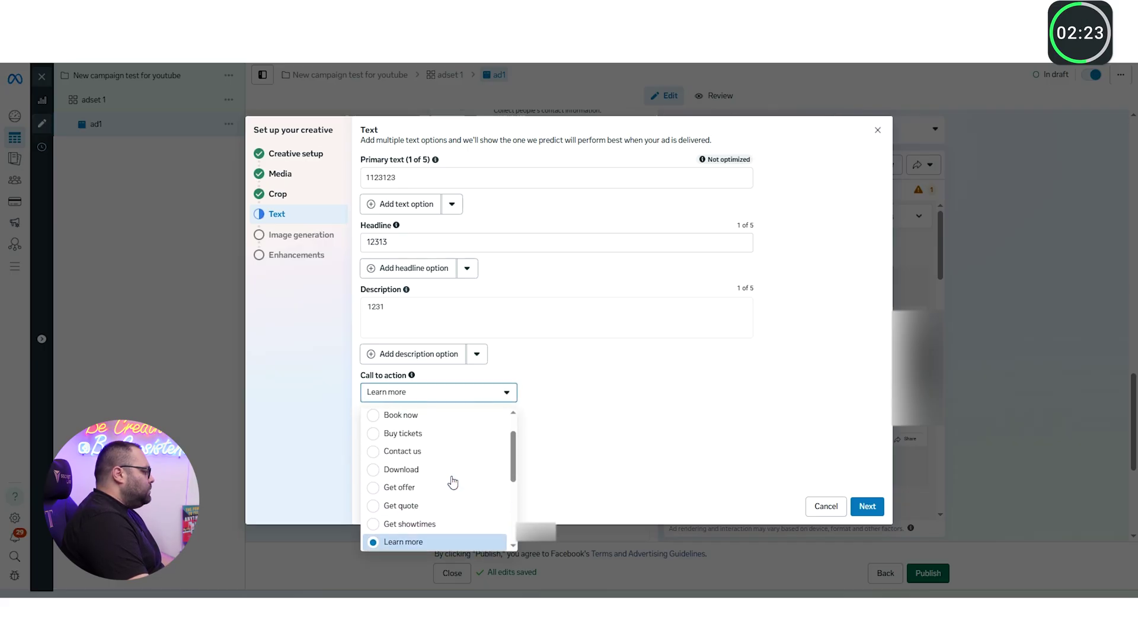
{"action": "scroll", "coordinate": [447, 458], "scroll_direction": "down", "scroll_amount": 5}
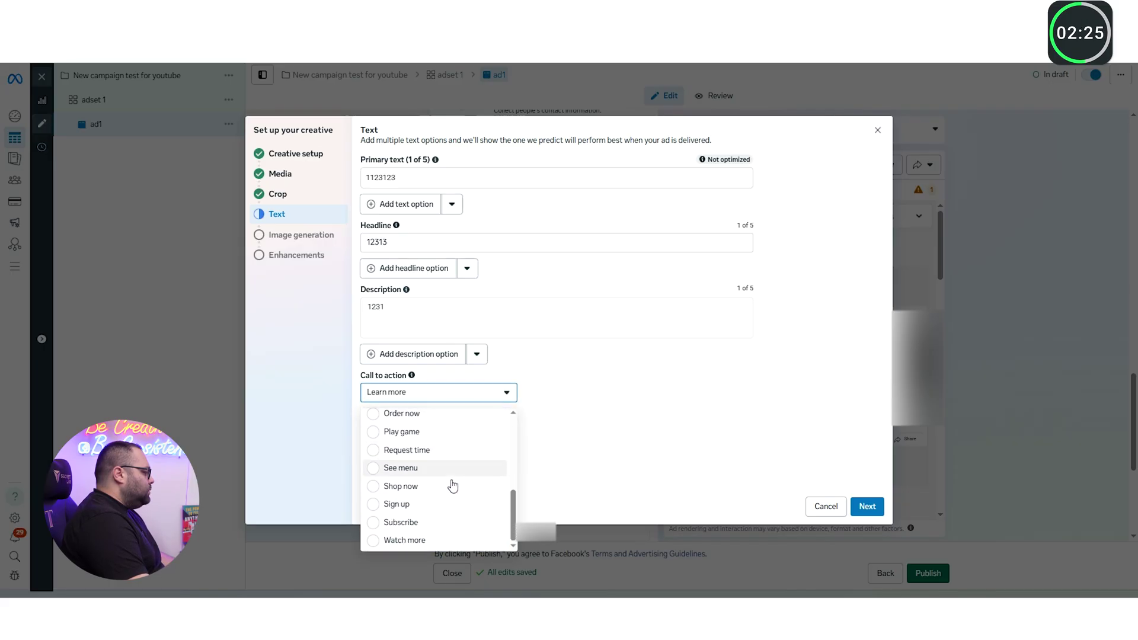
{"action": "left_click", "coordinate": [424, 487]}
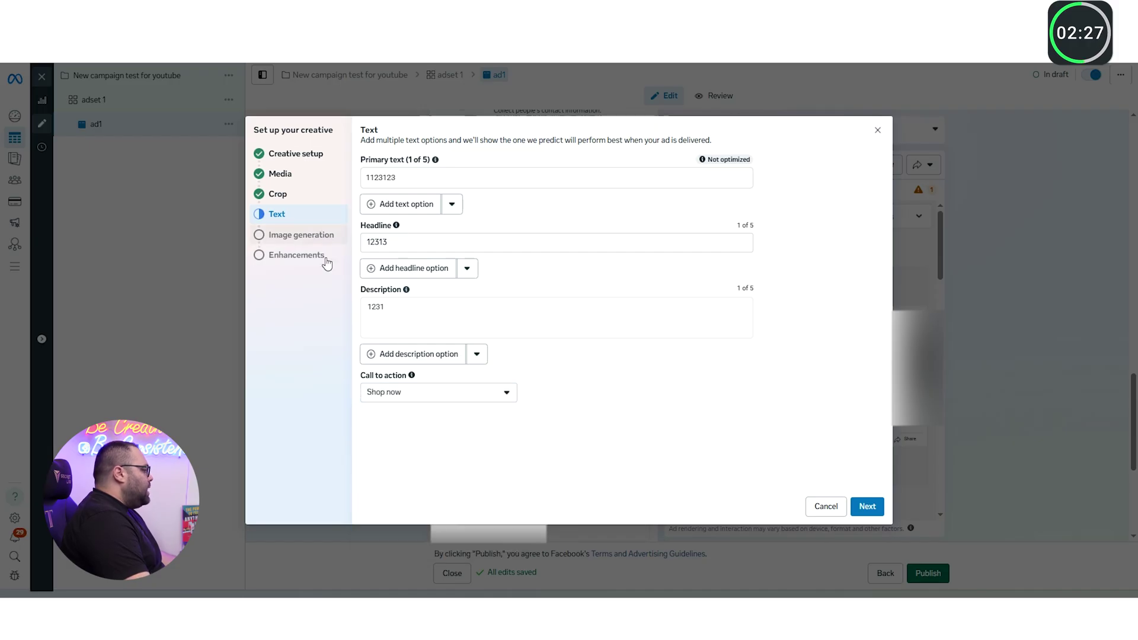
{"action": "left_click", "coordinate": [867, 505]}
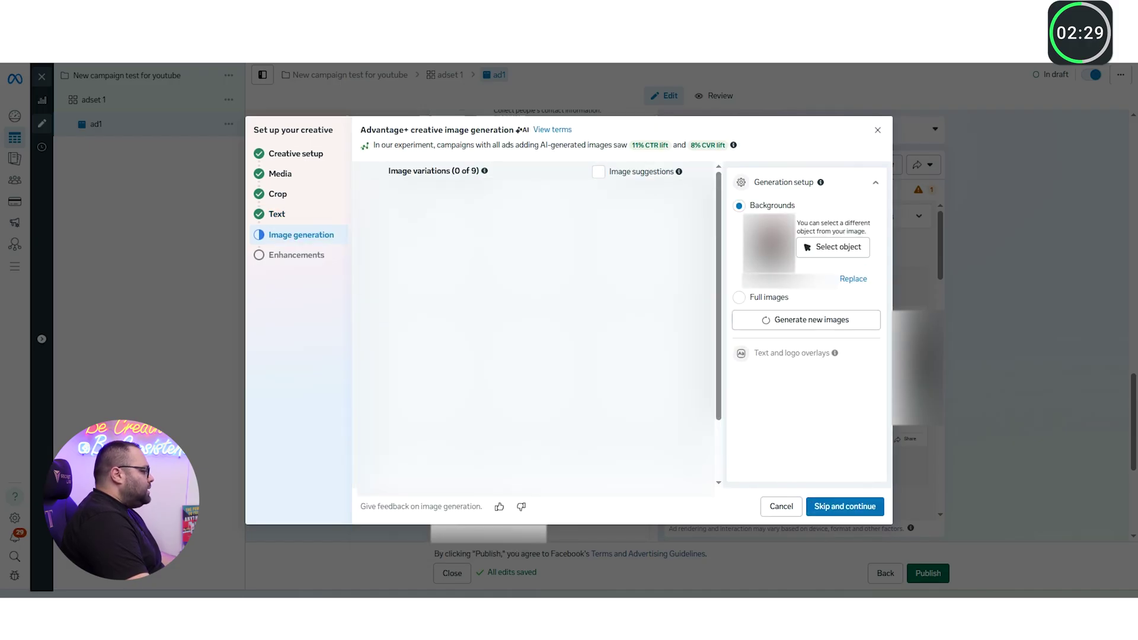
Skip image generation; turn off Show products, overlays, touch-ups, music, animation, text improvements, Enhance CTA
{"action": "left_click", "coordinate": [847, 509]}
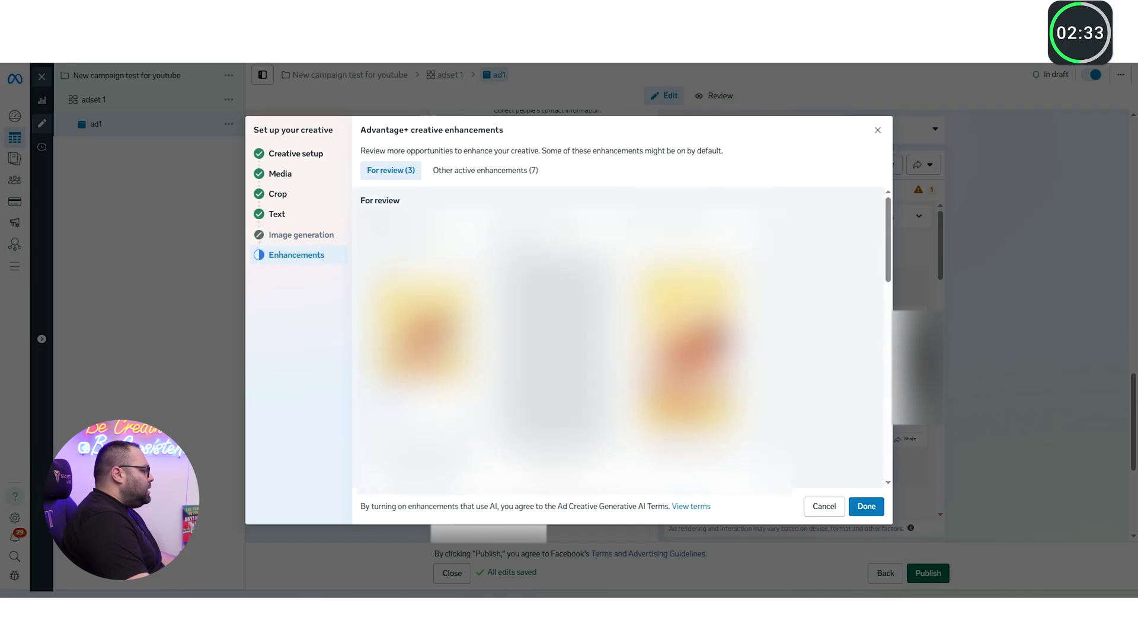
{"action": "left_click", "coordinate": [485, 170]}
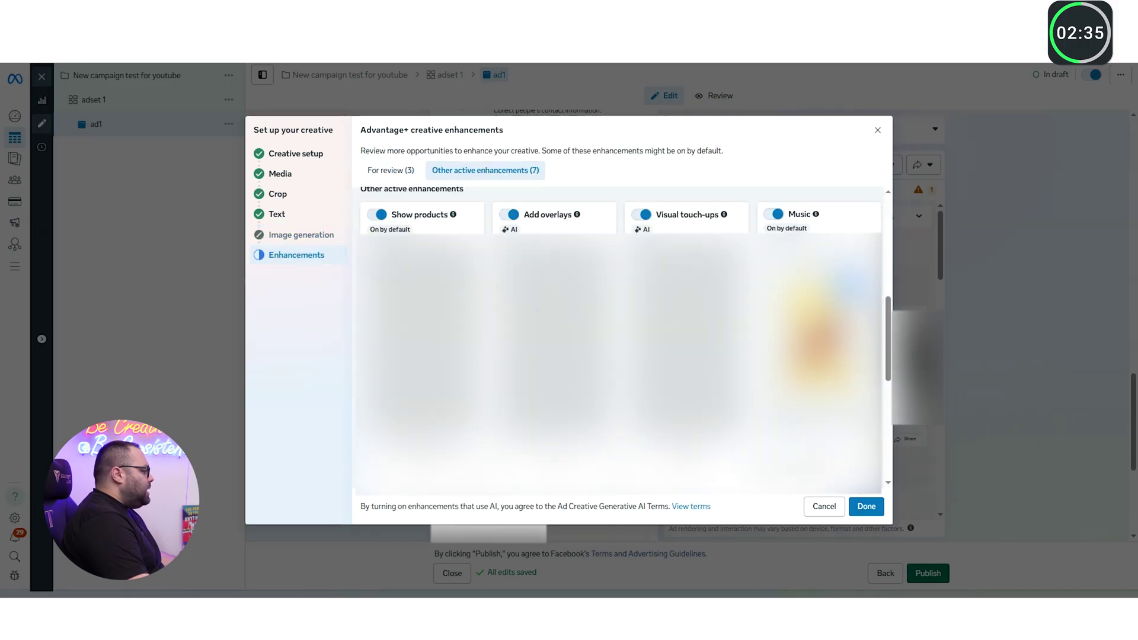
{"action": "left_click", "coordinate": [377, 215]}
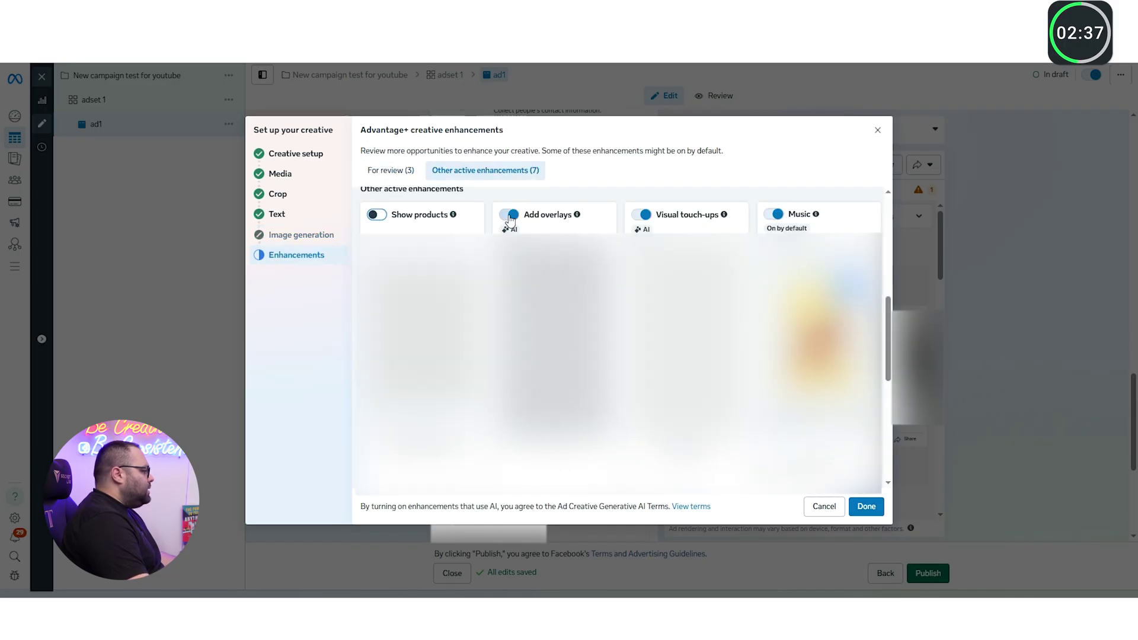
{"action": "left_click", "coordinate": [509, 215]}
{"action": "left_click", "coordinate": [643, 215]}
{"action": "left_click", "coordinate": [776, 214]}
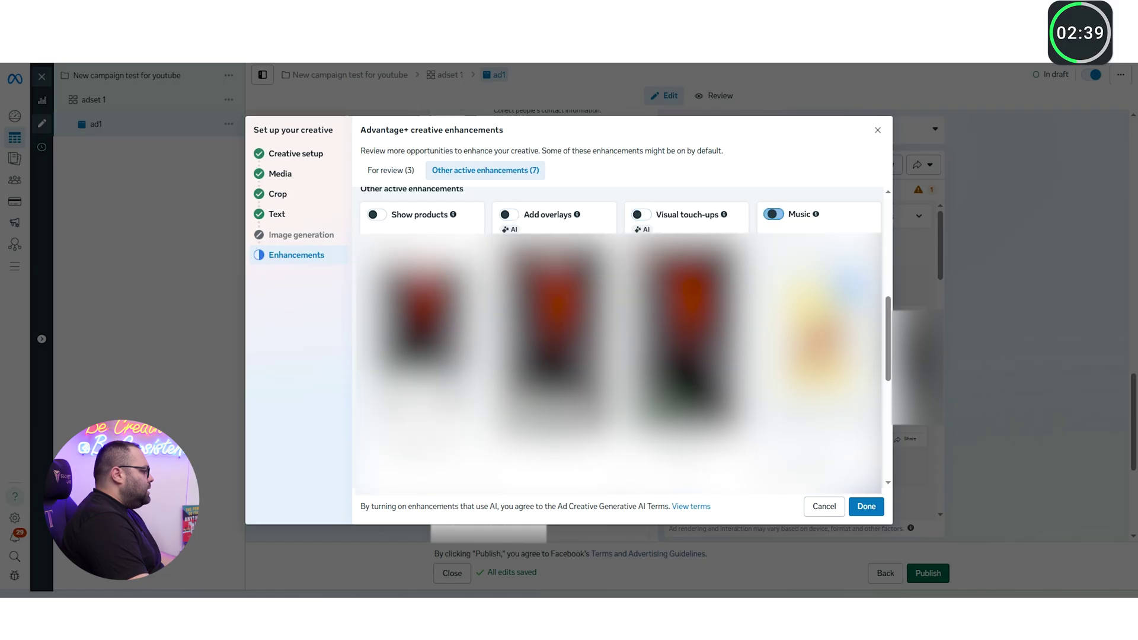
{"action": "scroll", "coordinate": [775, 238], "scroll_direction": "down", "scroll_amount": 3}
{"action": "scroll", "coordinate": [616, 332], "scroll_direction": "down", "scroll_amount": 2}
{"action": "left_click", "coordinate": [377, 234]}
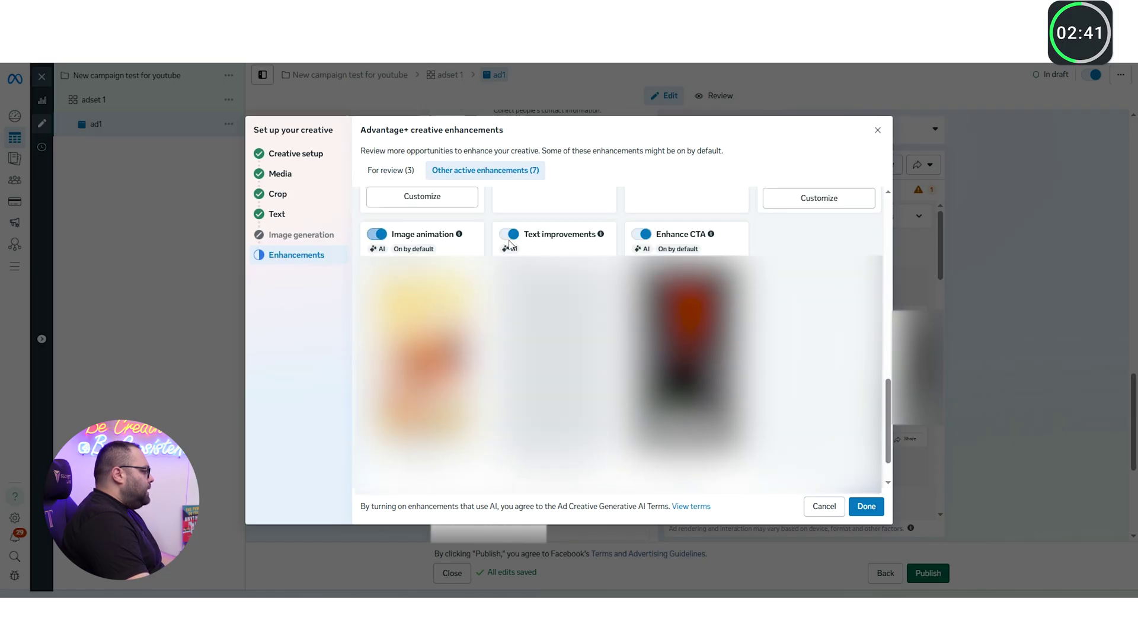
{"action": "left_click", "coordinate": [509, 234]}
{"action": "left_click", "coordinate": [642, 234]}
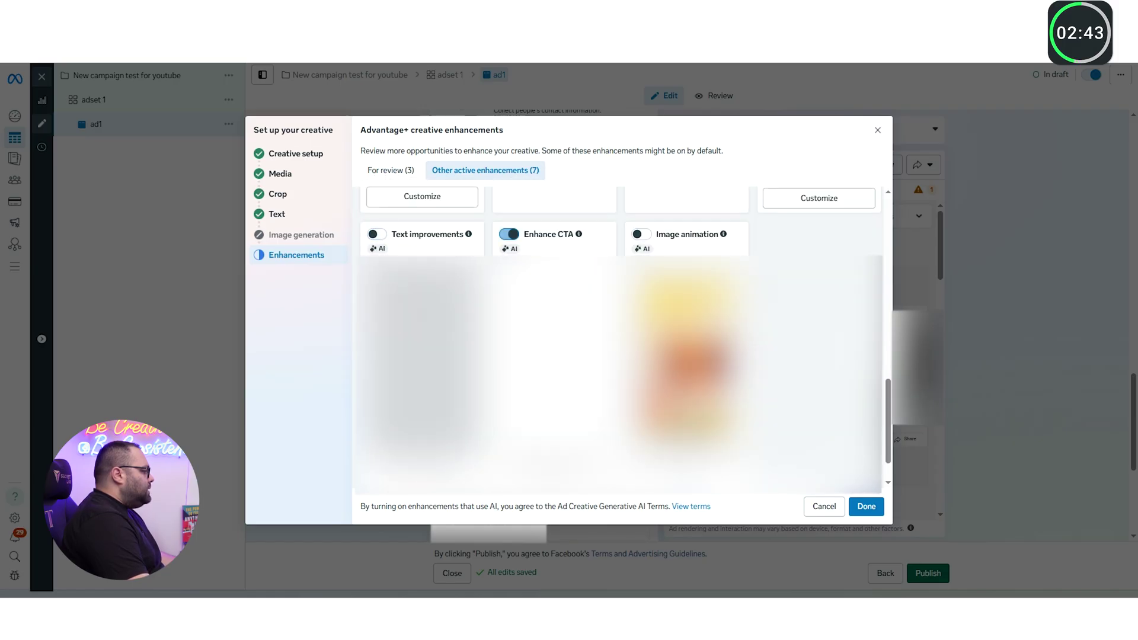
{"action": "scroll", "coordinate": [643, 356], "scroll_direction": "down", "scroll_amount": 2}
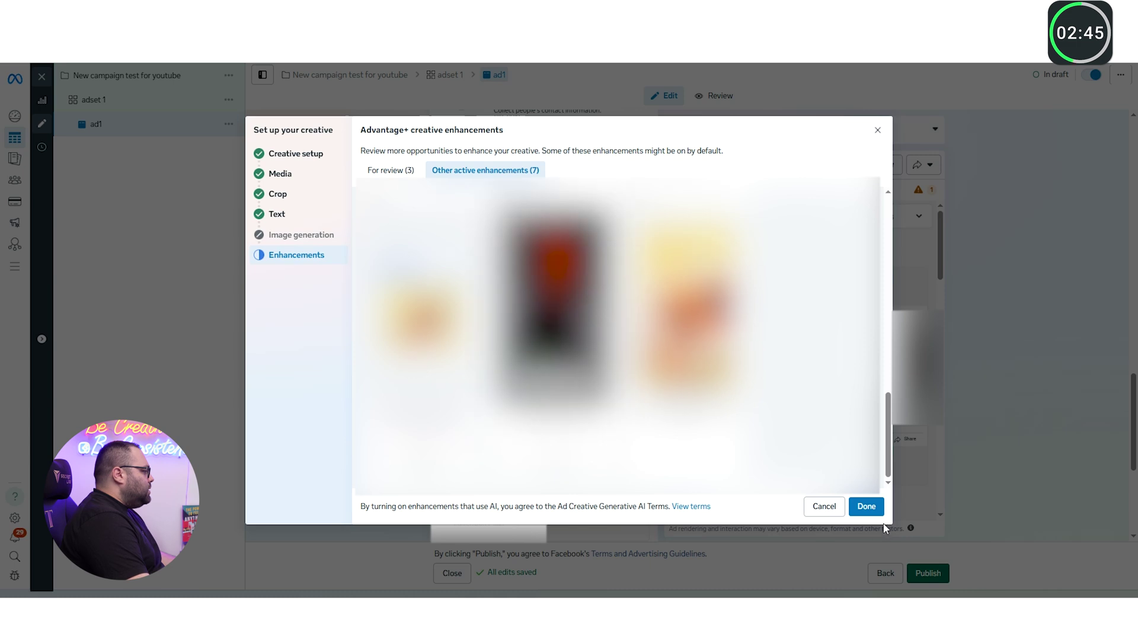
Replace the Stories and Reels placement image with a different 720 × 1280 image
{"action": "left_click", "coordinate": [866, 507]}
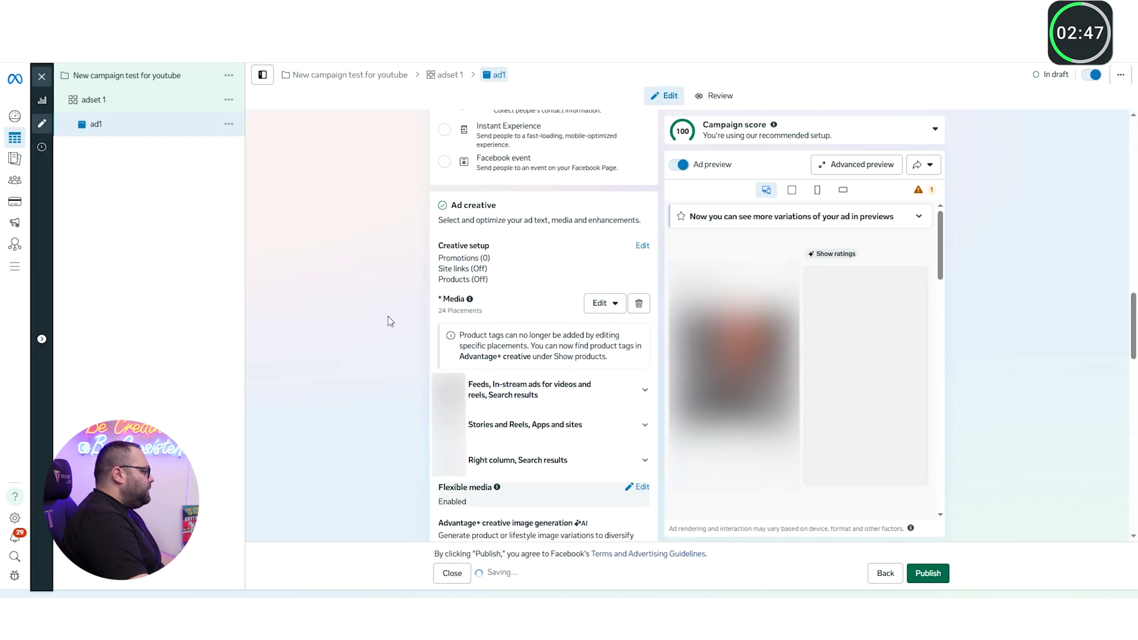
{"action": "scroll", "coordinate": [382, 304], "scroll_direction": "down", "scroll_amount": 3}
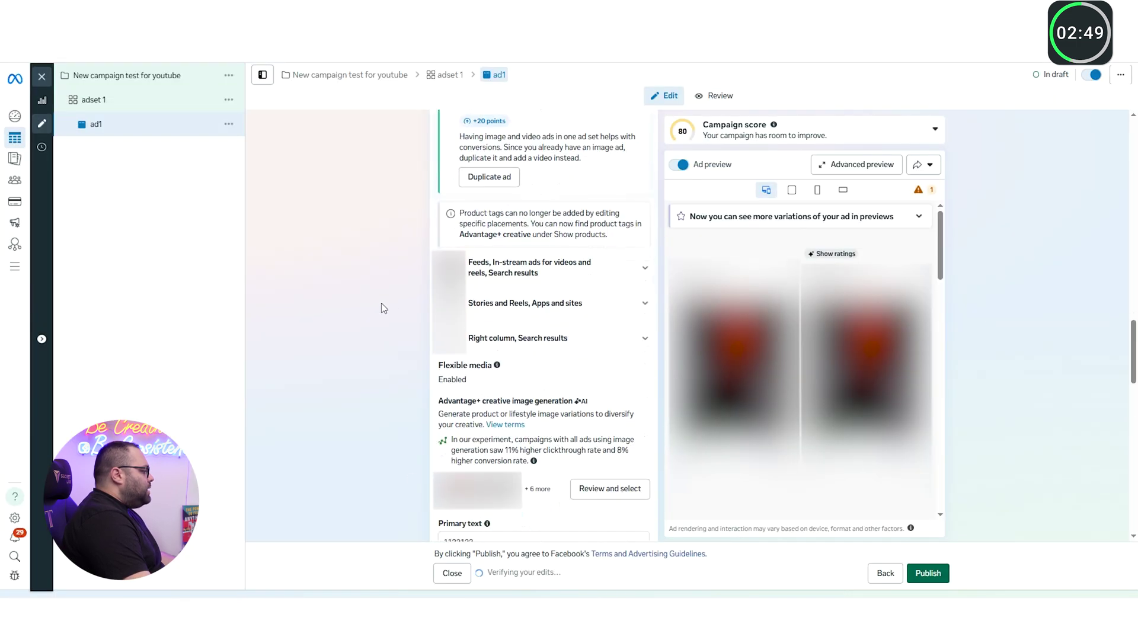
{"action": "left_click", "coordinate": [625, 304]}
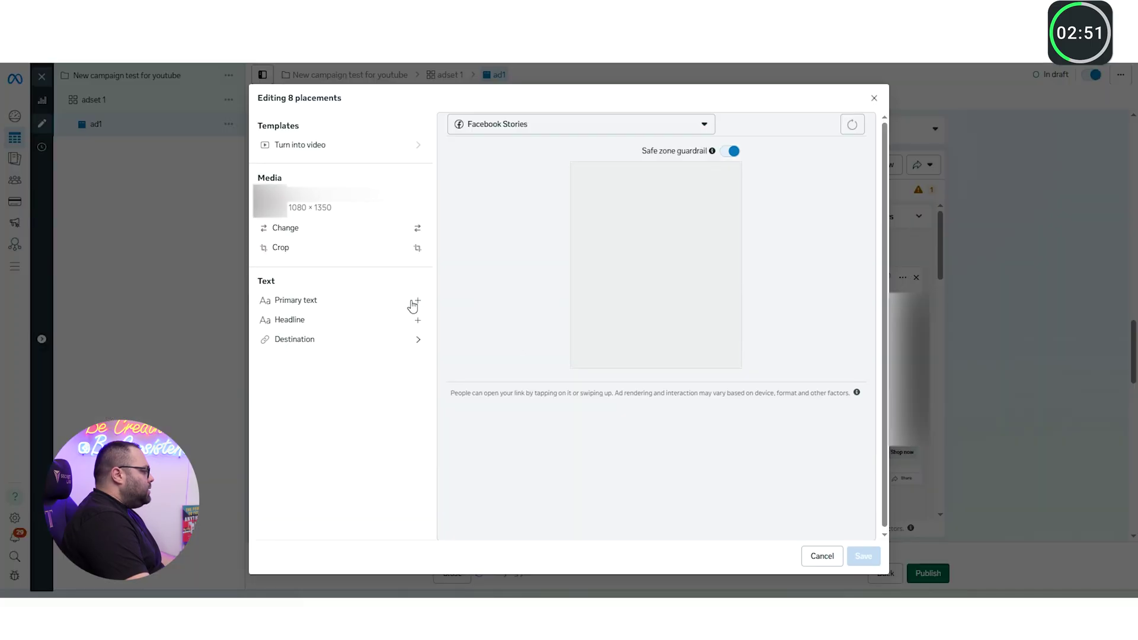
{"action": "left_click", "coordinate": [323, 232]}
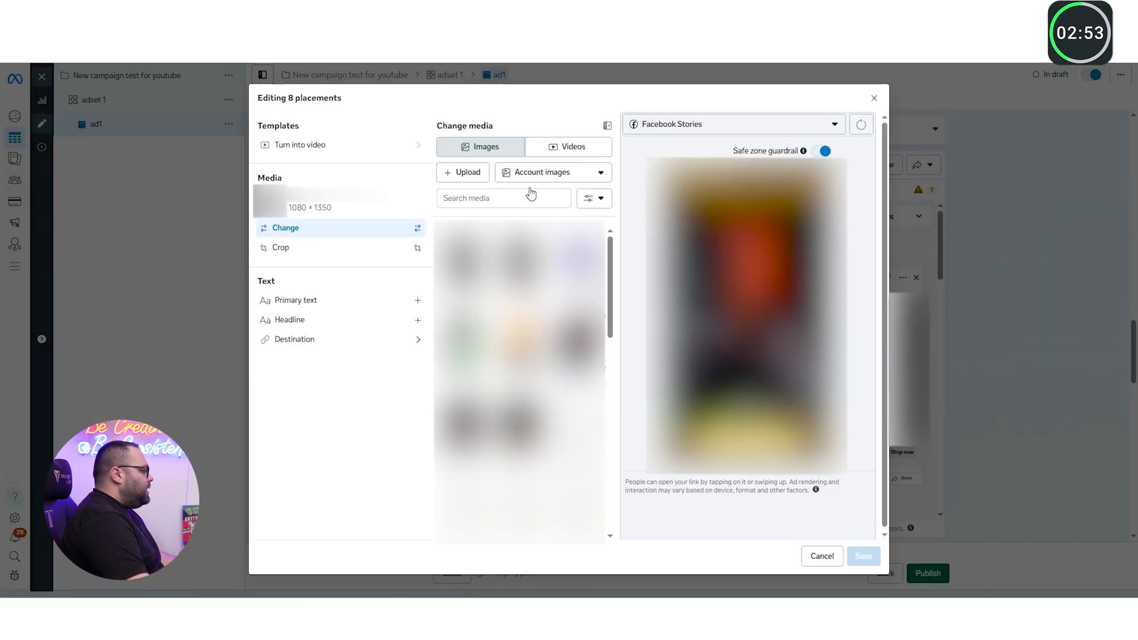
{"action": "left_click", "coordinate": [577, 335]}
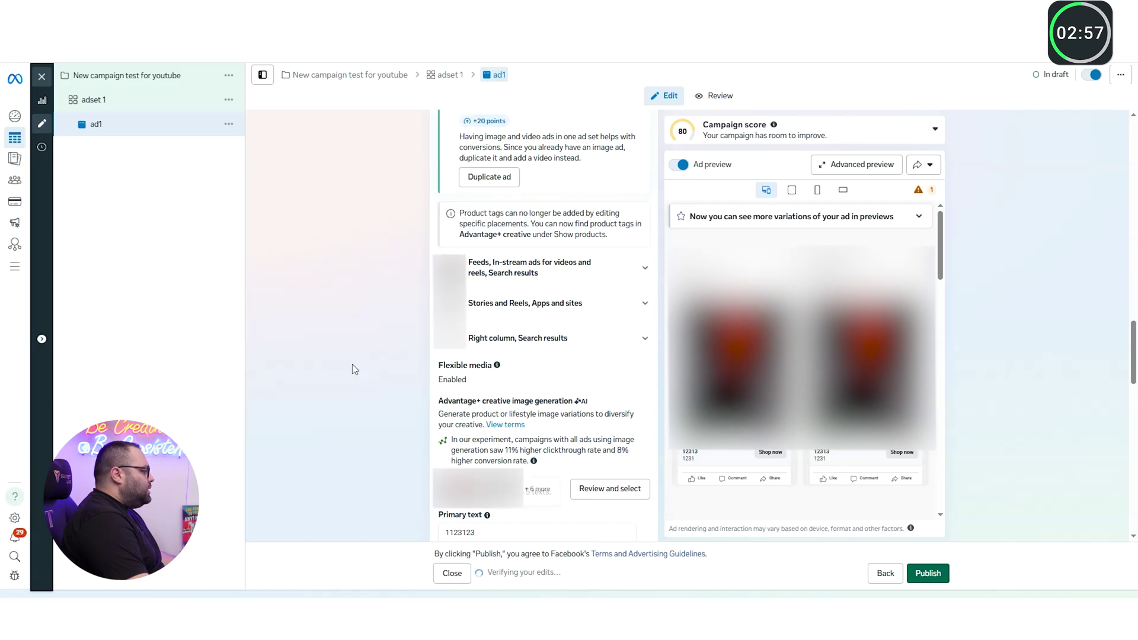
Add primary text options '123123' and '1231', plus a second headline '1123'
{"action": "scroll", "coordinate": [404, 318], "scroll_direction": "down", "scroll_amount": 3}
{"action": "scroll", "coordinate": [399, 308], "scroll_direction": "down", "scroll_amount": 2}
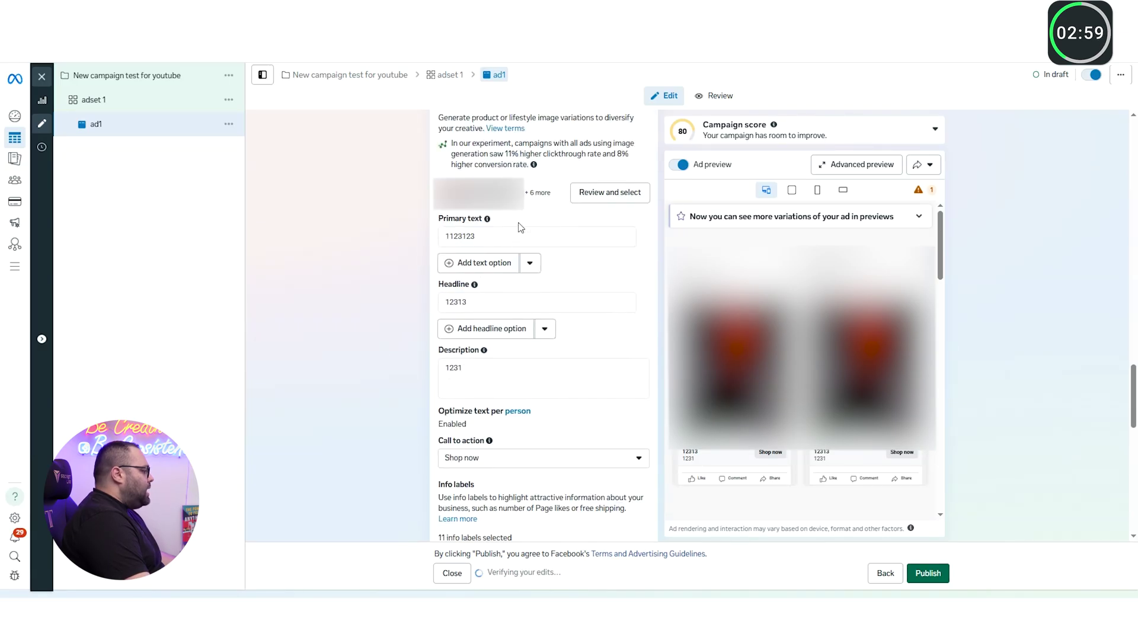
{"action": "scroll", "coordinate": [393, 311], "scroll_direction": "down", "scroll_amount": 1}
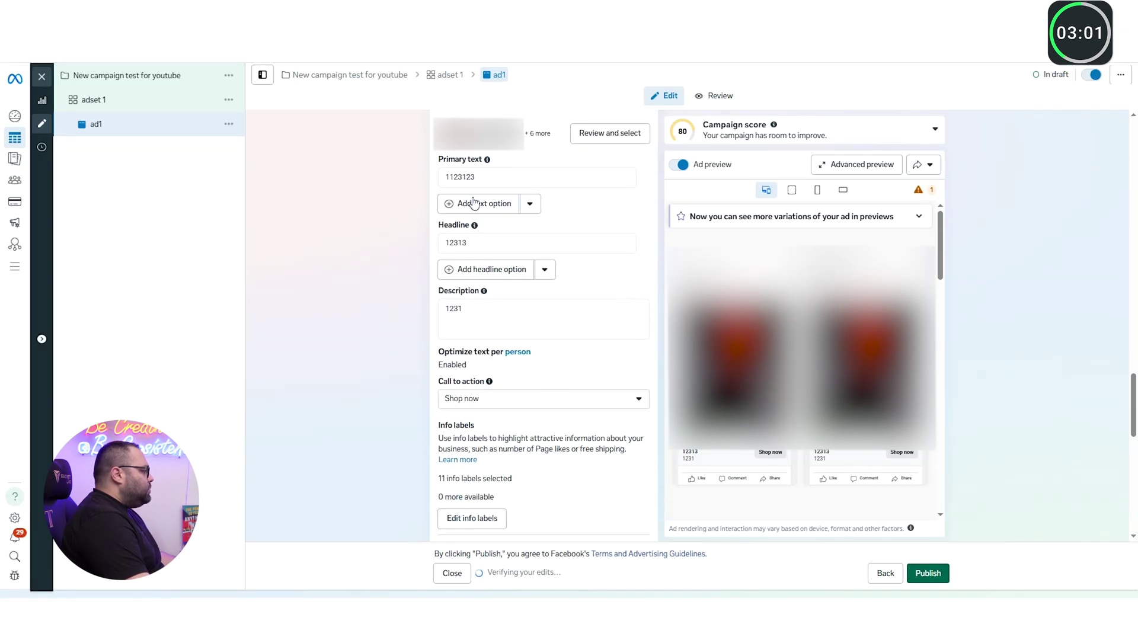
{"action": "left_click", "coordinate": [477, 203]}
{"action": "type", "text": "123123"}
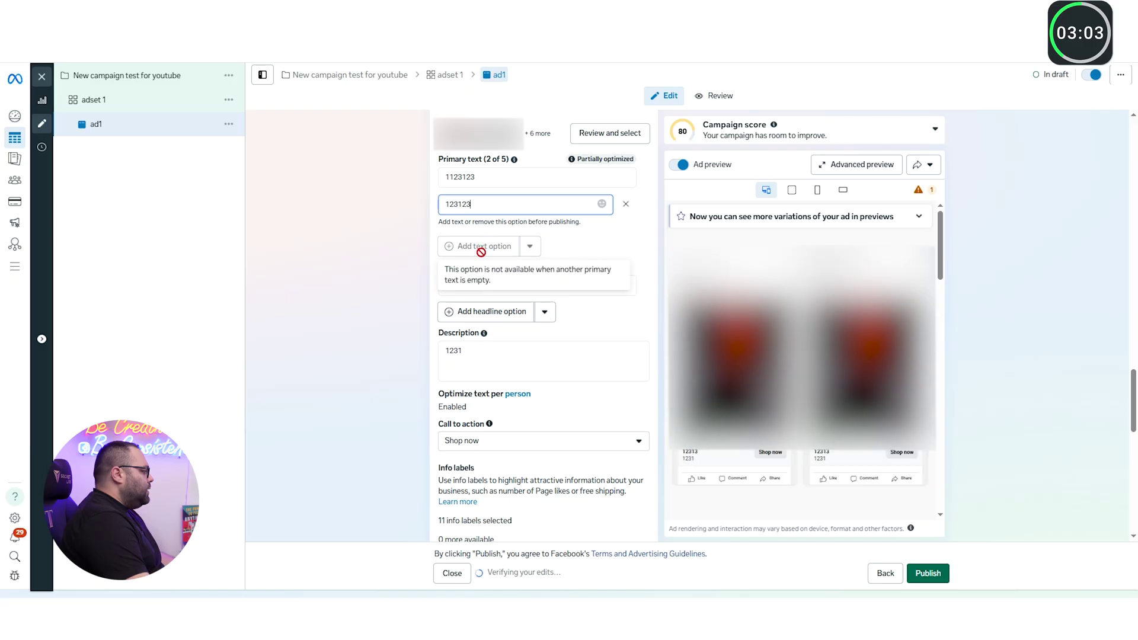
{"action": "left_click", "coordinate": [477, 231]}
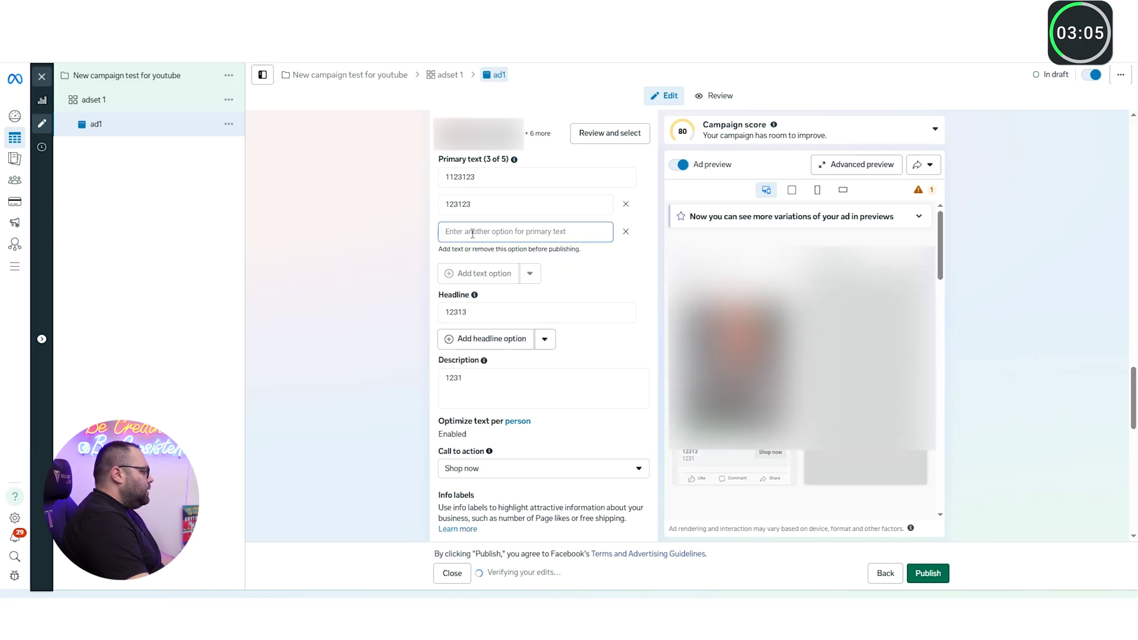
{"action": "type", "text": "1231"}
{"action": "left_click", "coordinate": [566, 299]}
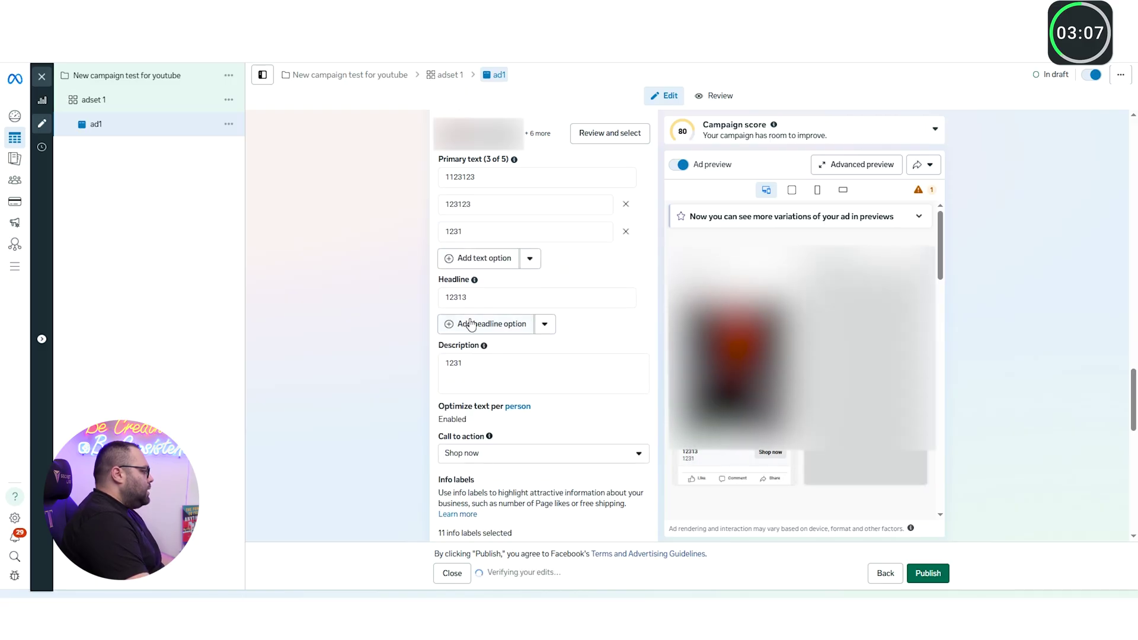
{"action": "left_click", "coordinate": [482, 329]}
{"action": "type", "text": "1123"}
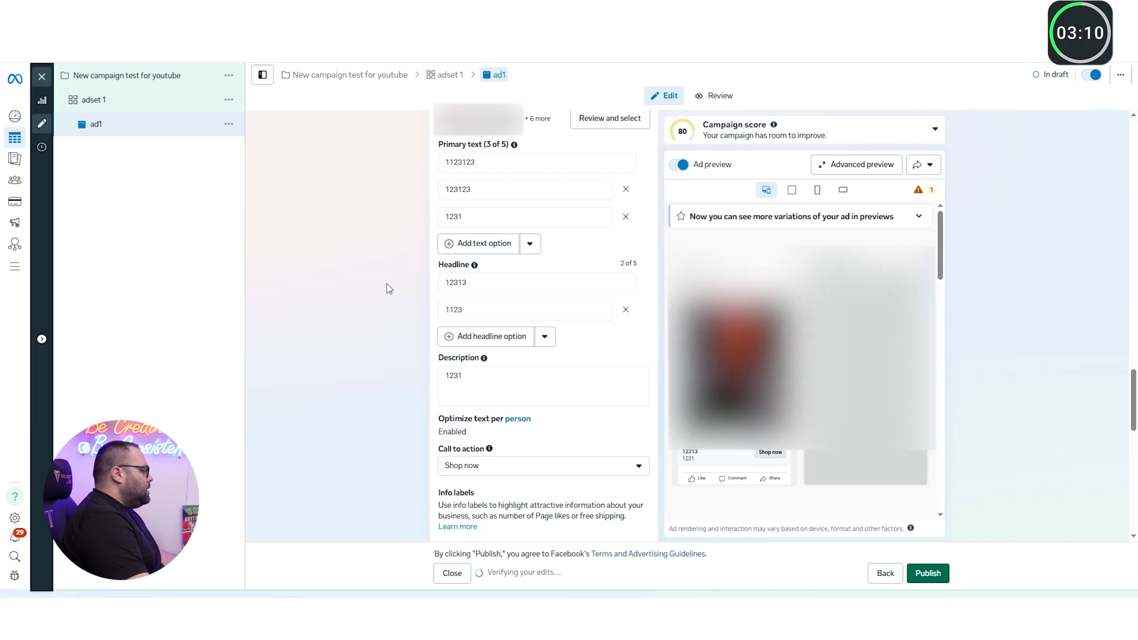
{"action": "scroll", "coordinate": [386, 283], "scroll_direction": "down", "scroll_amount": 7}
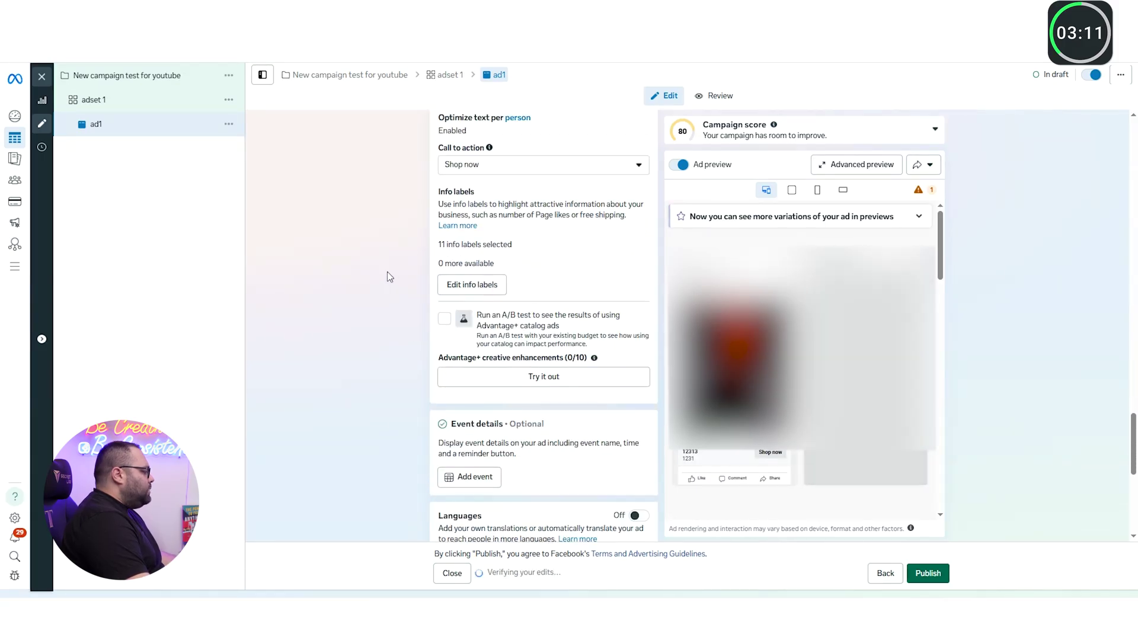
Preview ad1 with all Advantage+ creative enhancements applied and scroll through the optimized versions
{"action": "left_click", "coordinate": [544, 278]}
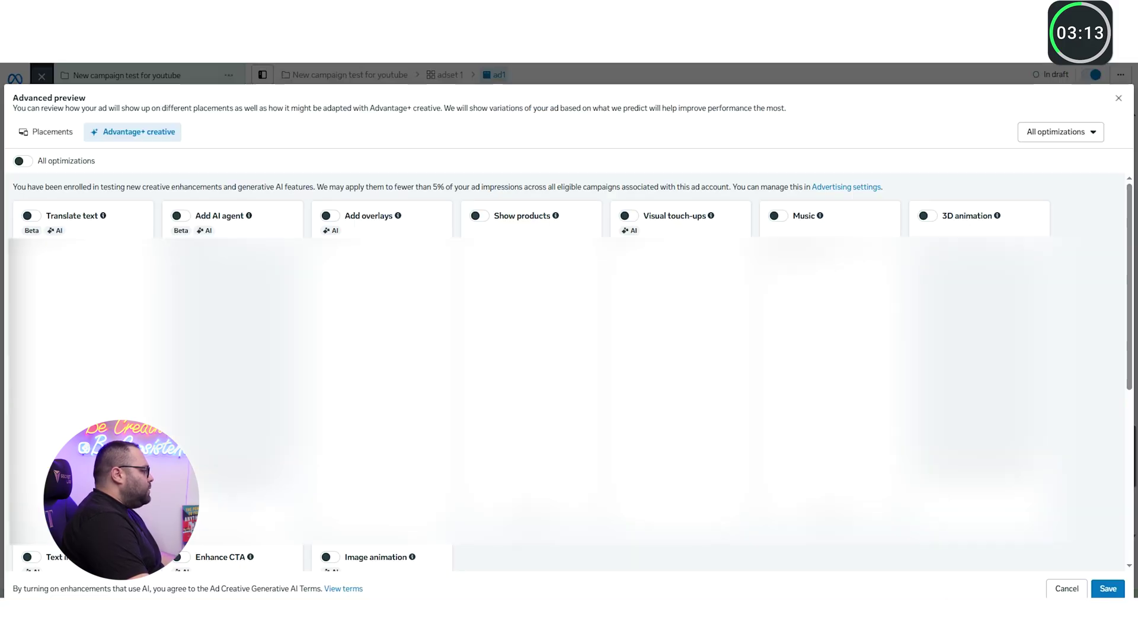
{"action": "left_click", "coordinate": [24, 163]}
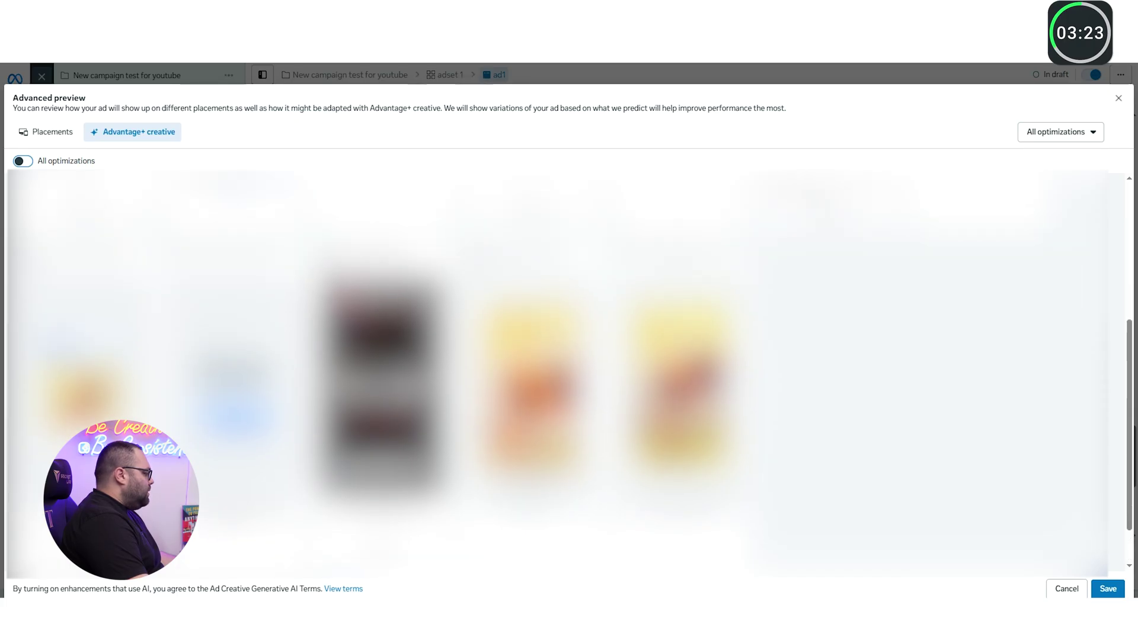
{"action": "scroll", "coordinate": [569, 367], "scroll_direction": "up", "scroll_amount": 1}
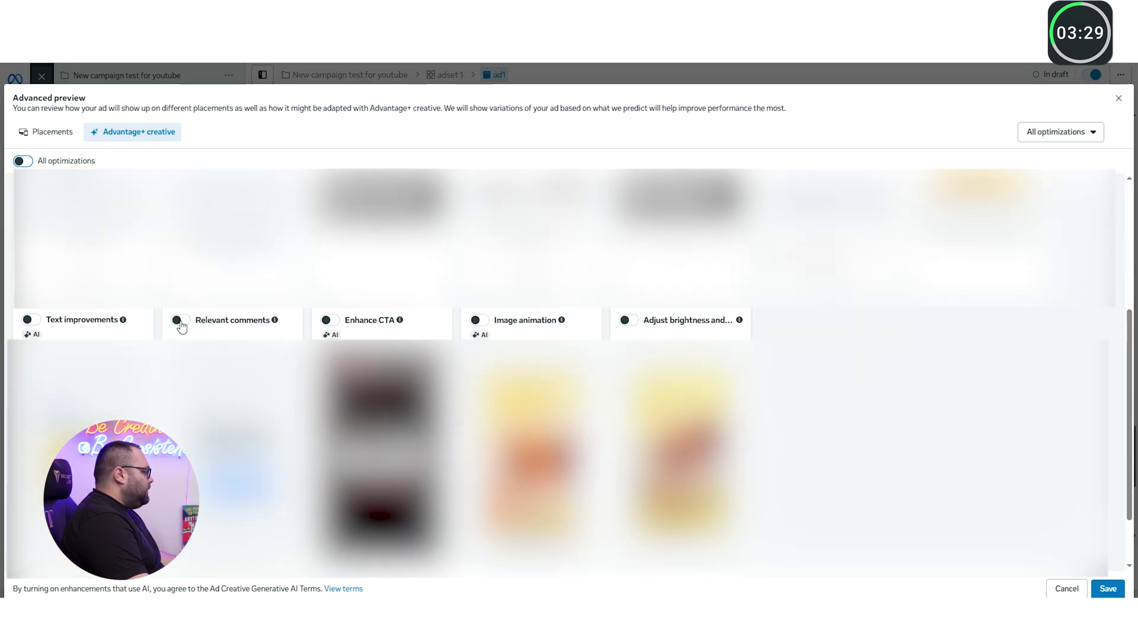
{"action": "scroll", "coordinate": [569, 374], "scroll_direction": "up", "scroll_amount": 5}
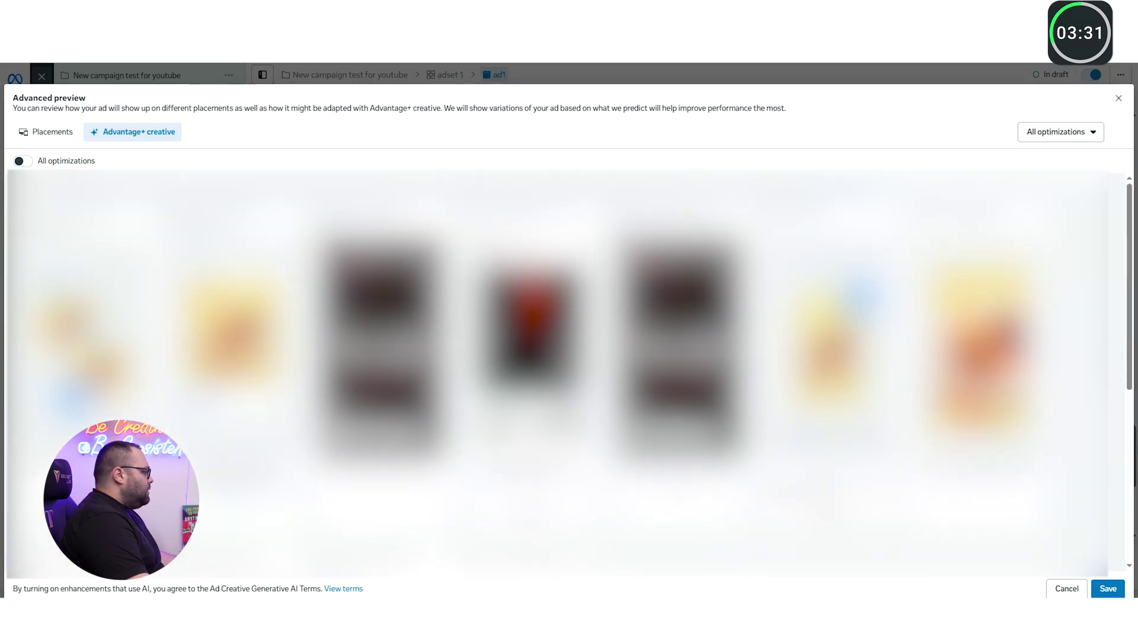
{"action": "scroll", "coordinate": [569, 367], "scroll_direction": "down", "scroll_amount": 3}
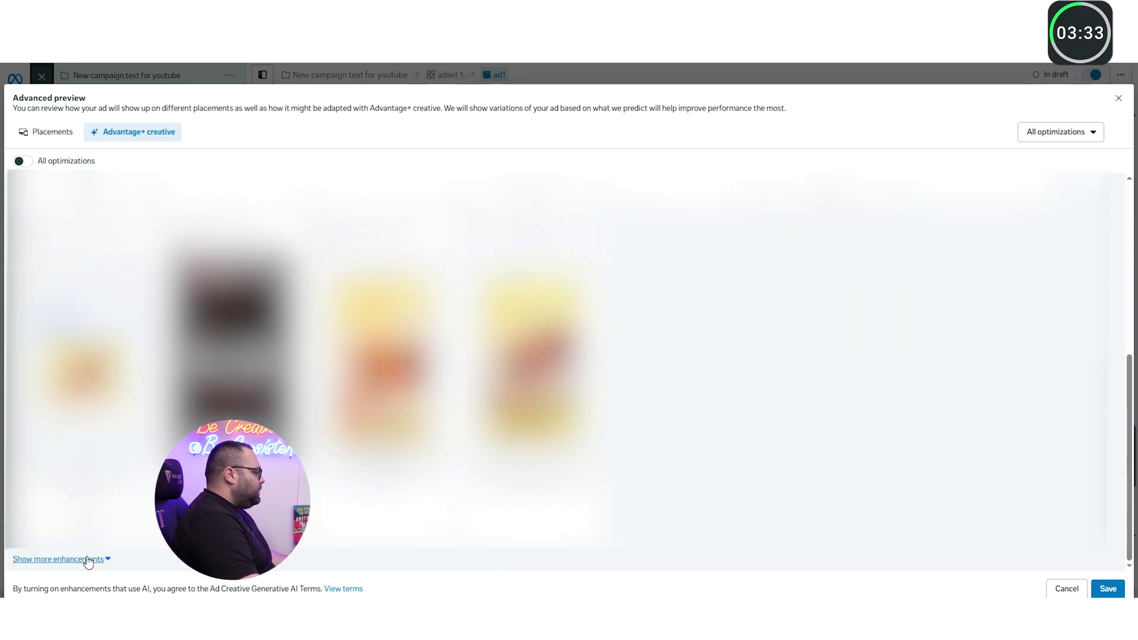
{"action": "scroll", "coordinate": [569, 367], "scroll_direction": "down", "scroll_amount": 4}
{"action": "scroll", "coordinate": [543, 373], "scroll_direction": "up", "scroll_amount": 7}
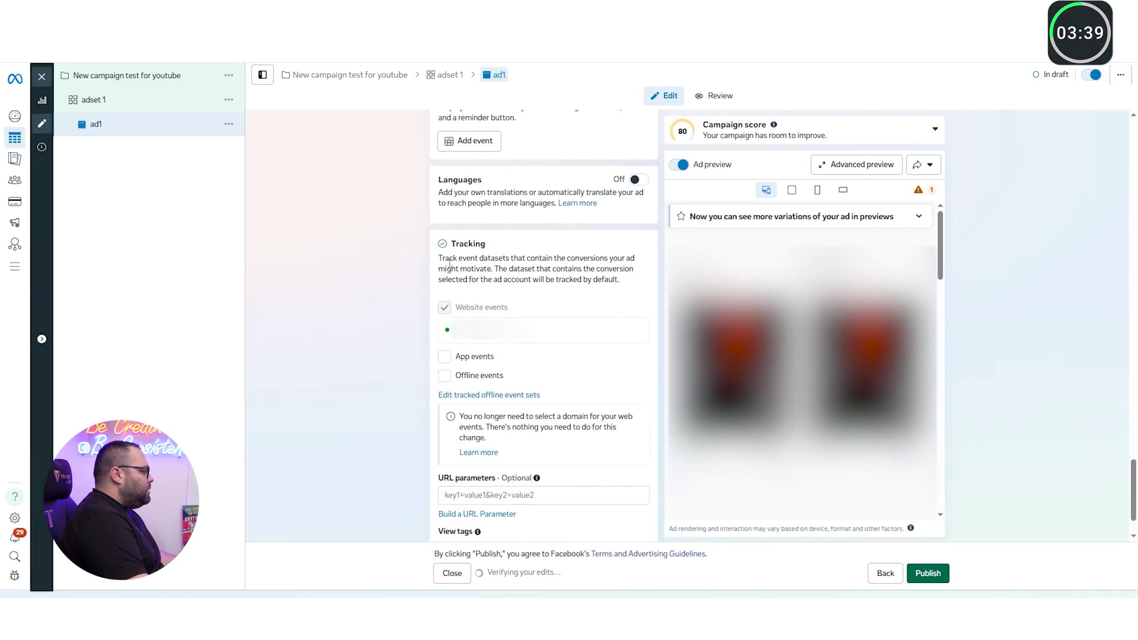
{"action": "scroll", "coordinate": [382, 361], "scroll_direction": "down", "scroll_amount": 2}
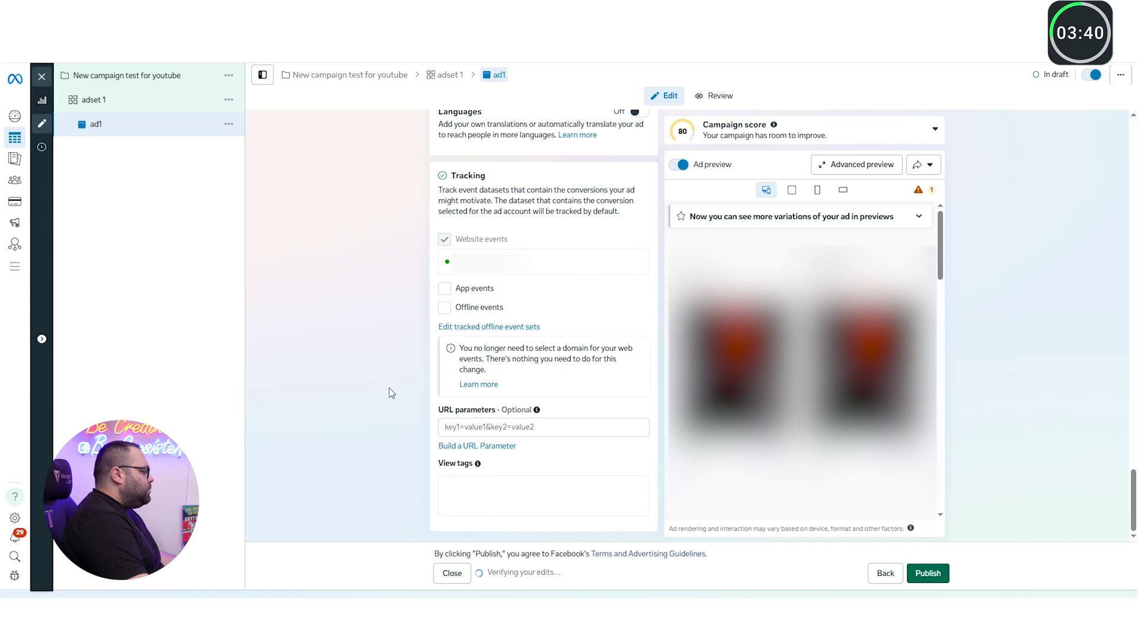
Leave the URL parameters empty and publish the campaign with adset 1 and ad1
{"action": "left_click", "coordinate": [477, 430]}
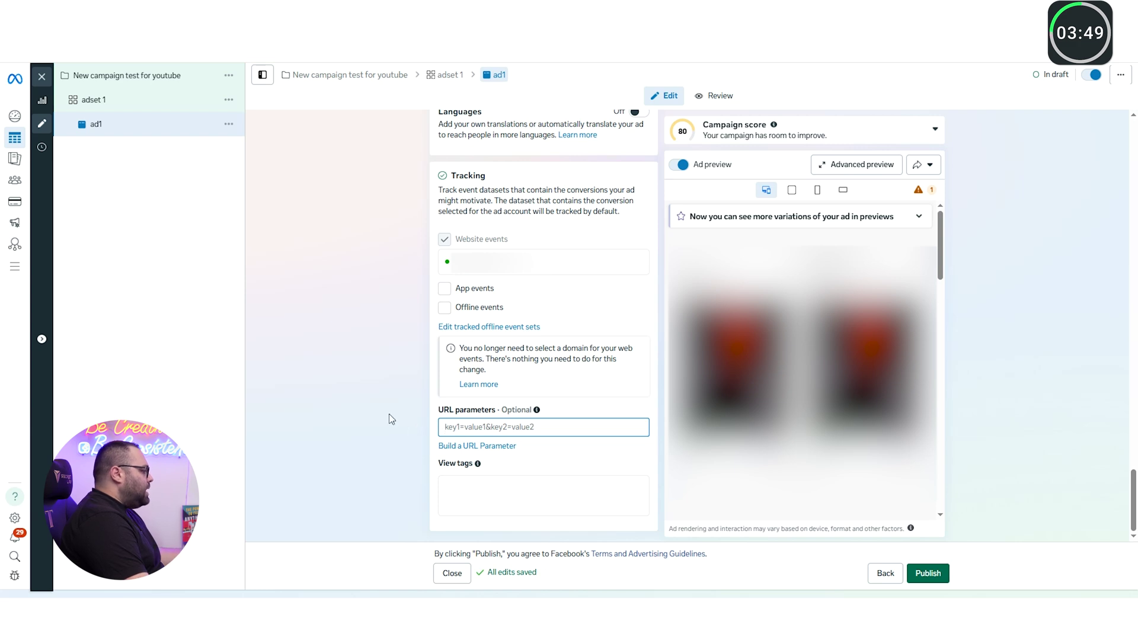
{"action": "scroll", "coordinate": [398, 419], "scroll_direction": "up", "scroll_amount": 2}
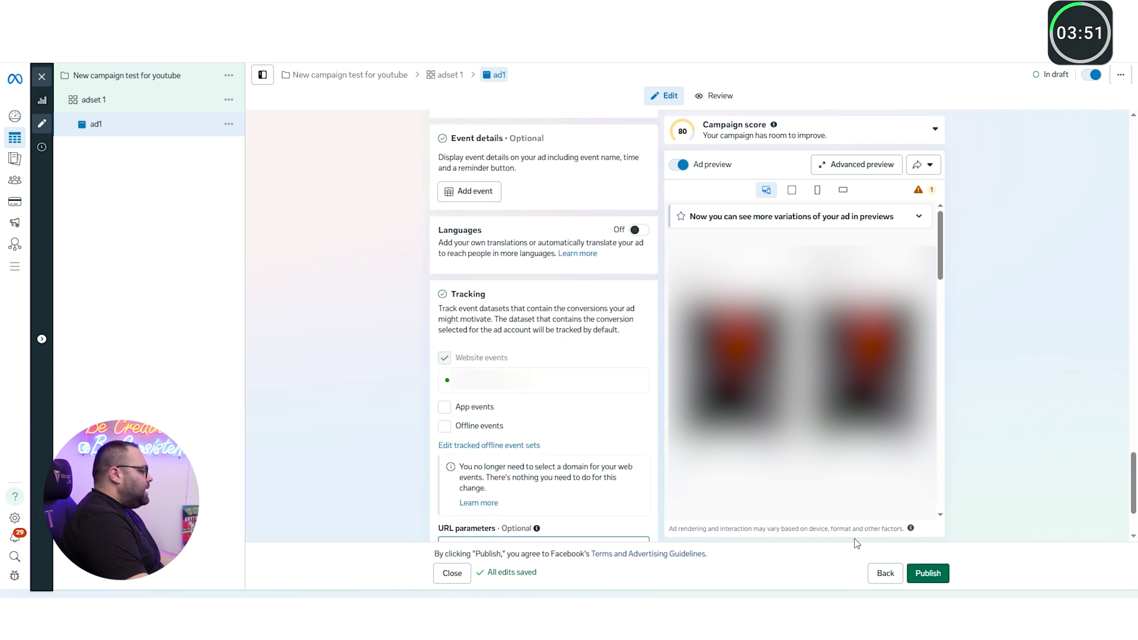
{"action": "left_click", "coordinate": [929, 580]}
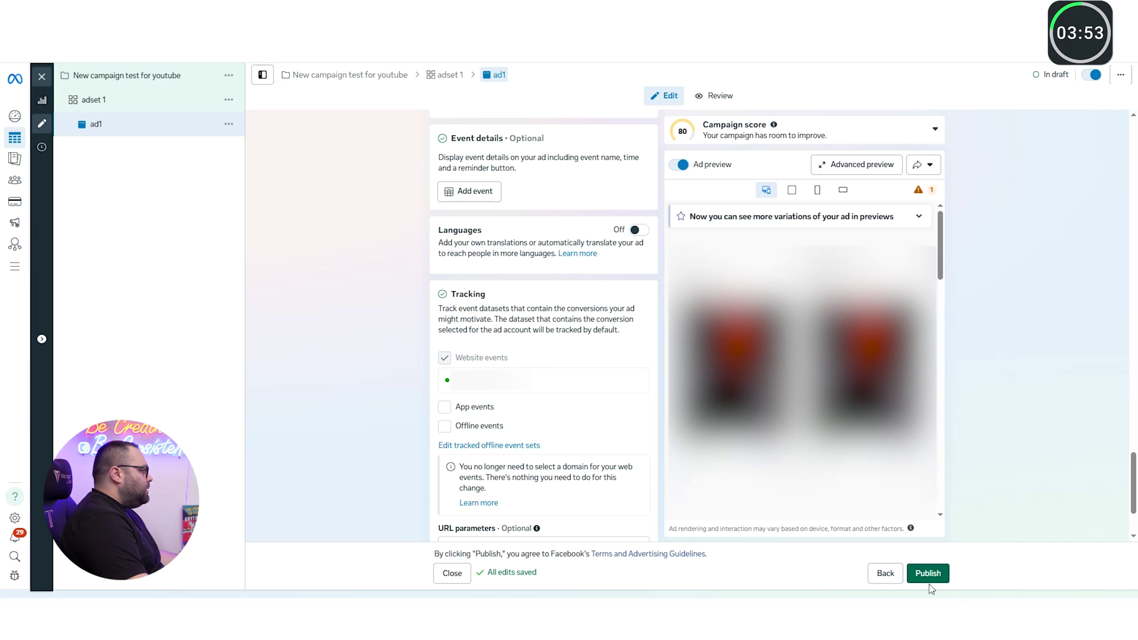
{"action": "left_click", "coordinate": [928, 578]}
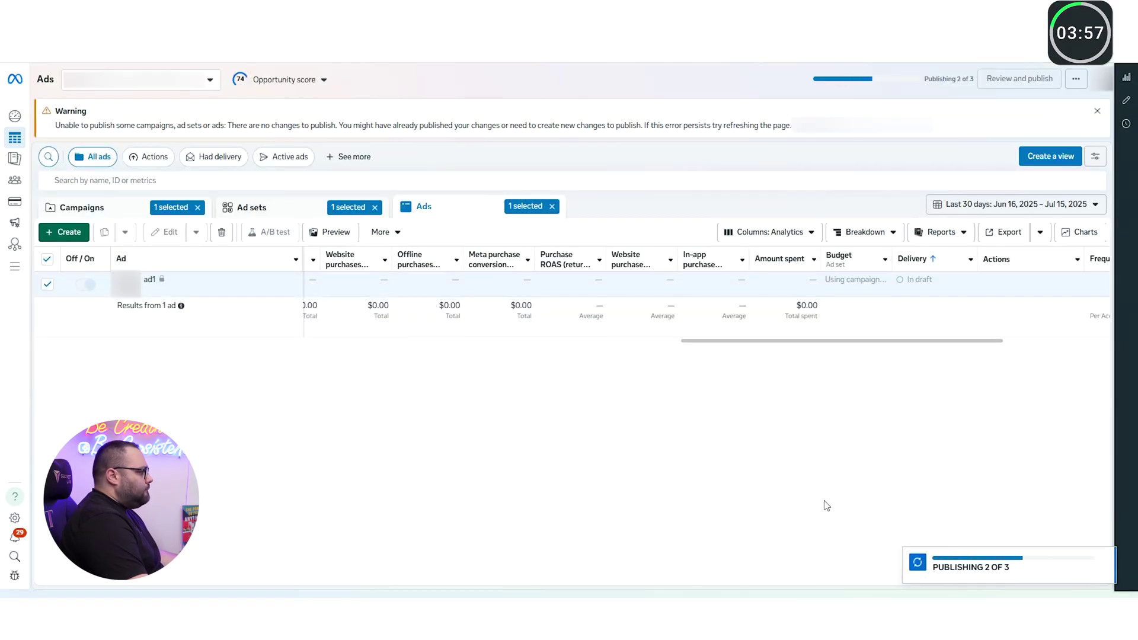
Check the Ad sets, Campaigns and Ads lists, then reload to confirm adset 1 is published
{"action": "left_click", "coordinate": [283, 213]}
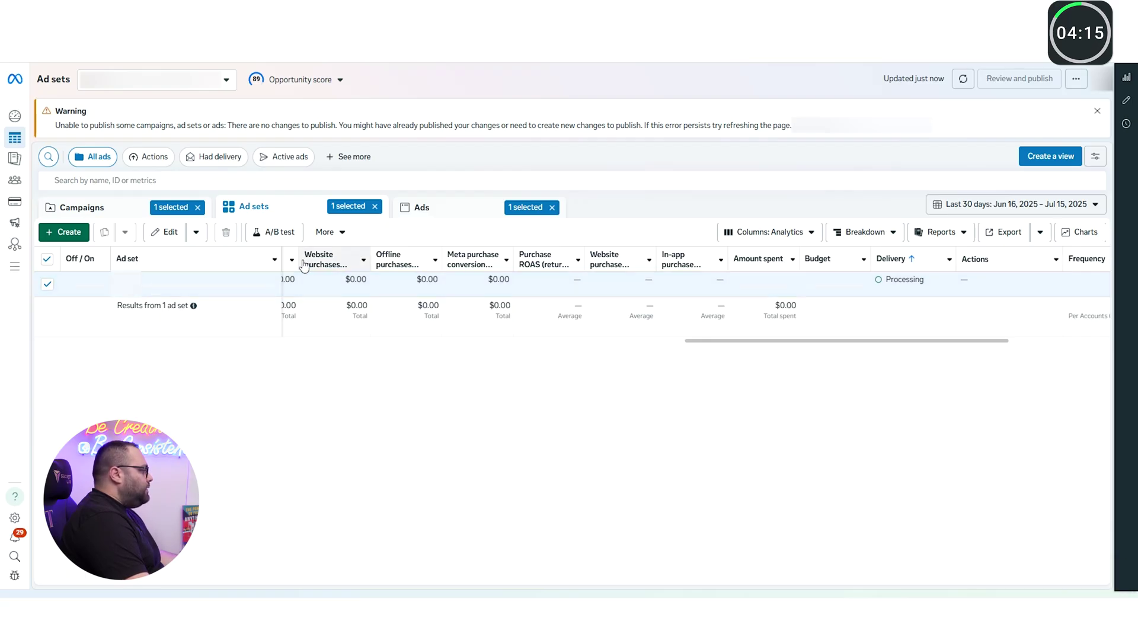
{"action": "left_click", "coordinate": [105, 208]}
{"action": "left_click", "coordinate": [270, 208]}
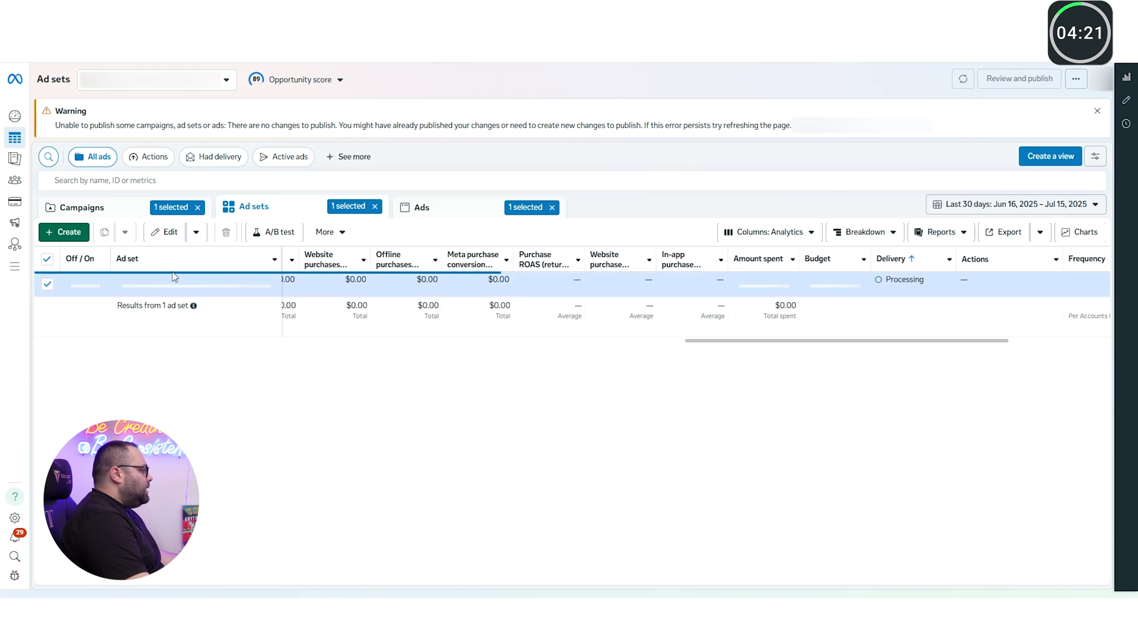
{"action": "left_click", "coordinate": [196, 233]}
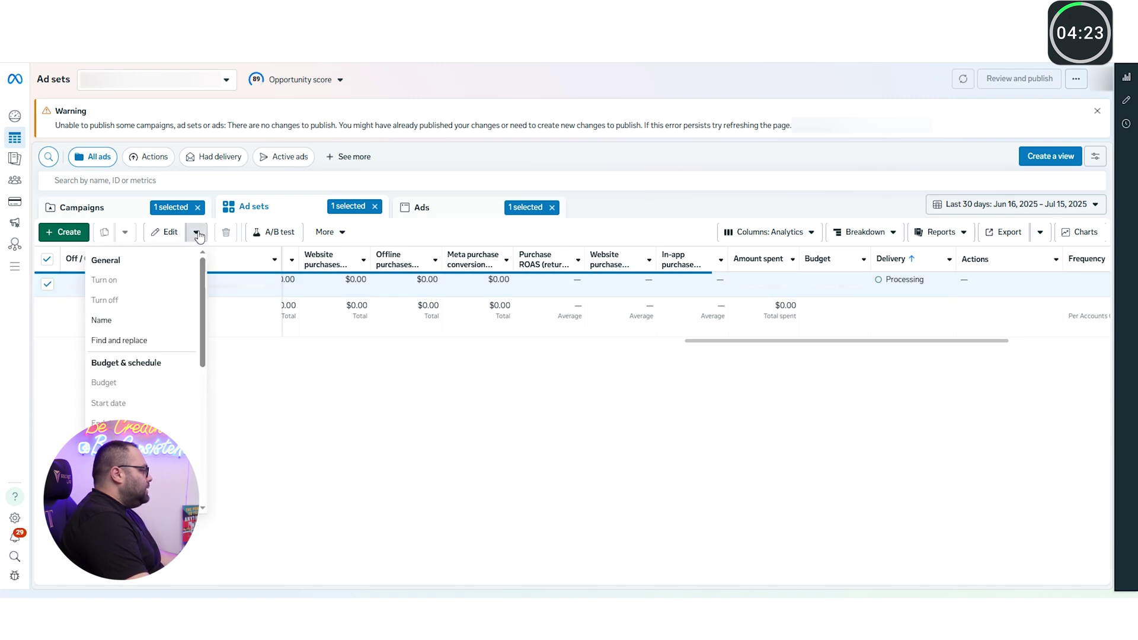
{"action": "left_click", "coordinate": [198, 234]}
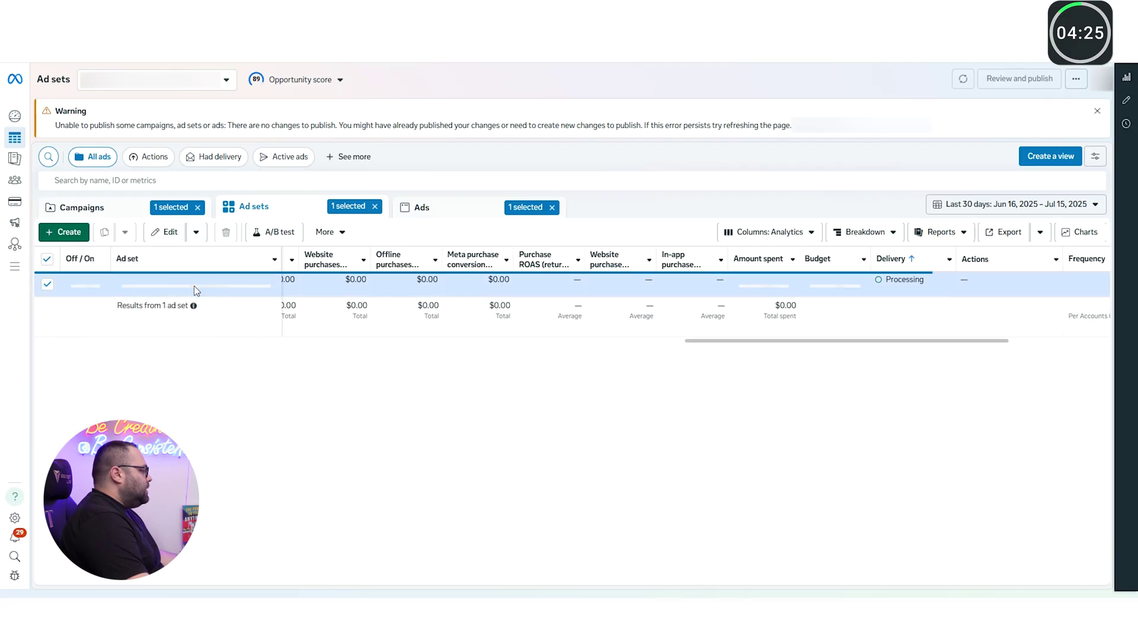
{"action": "left_click", "coordinate": [437, 212]}
{"action": "left_click", "coordinate": [284, 217]}
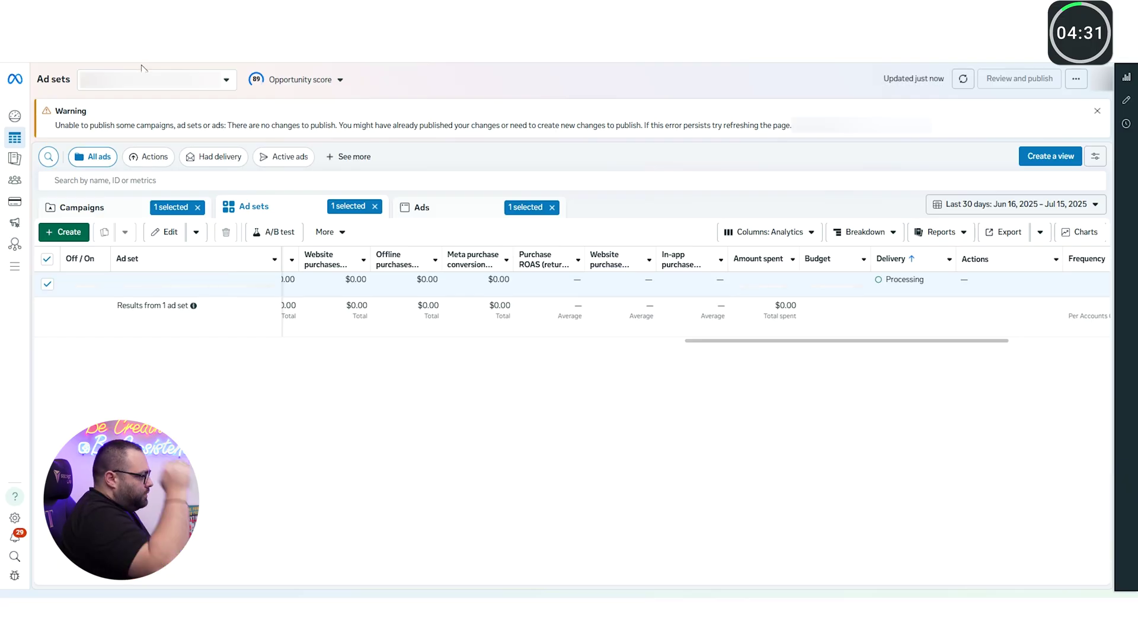
{"action": "key", "text": "F5"}
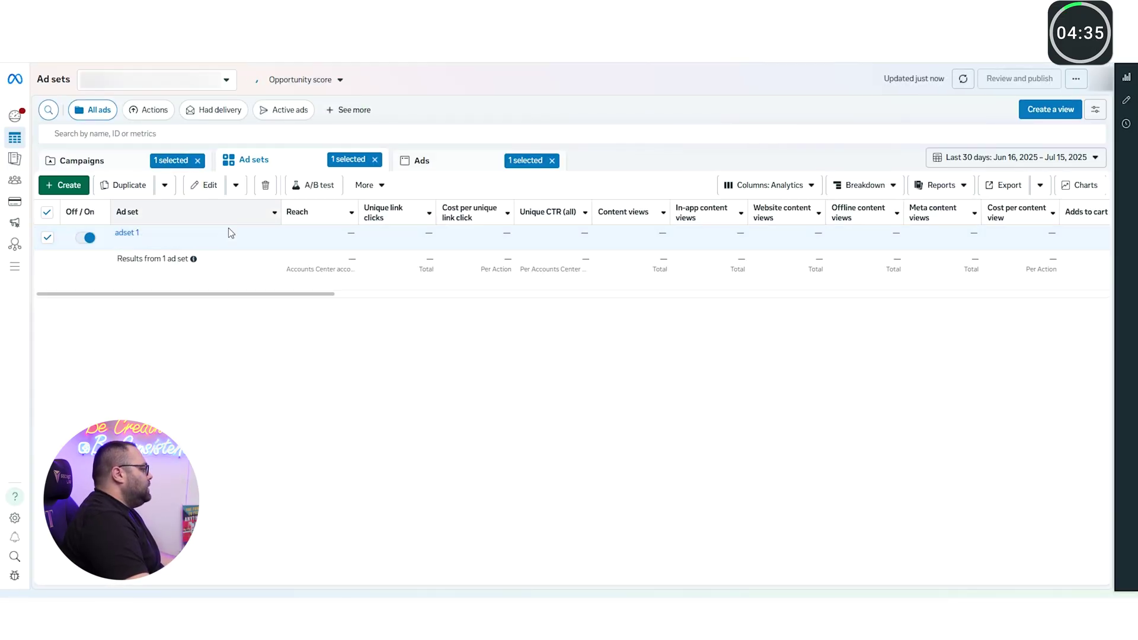
Duplicate adset 1 into 3 copies within the same campaign
{"action": "left_click", "coordinate": [212, 244]}
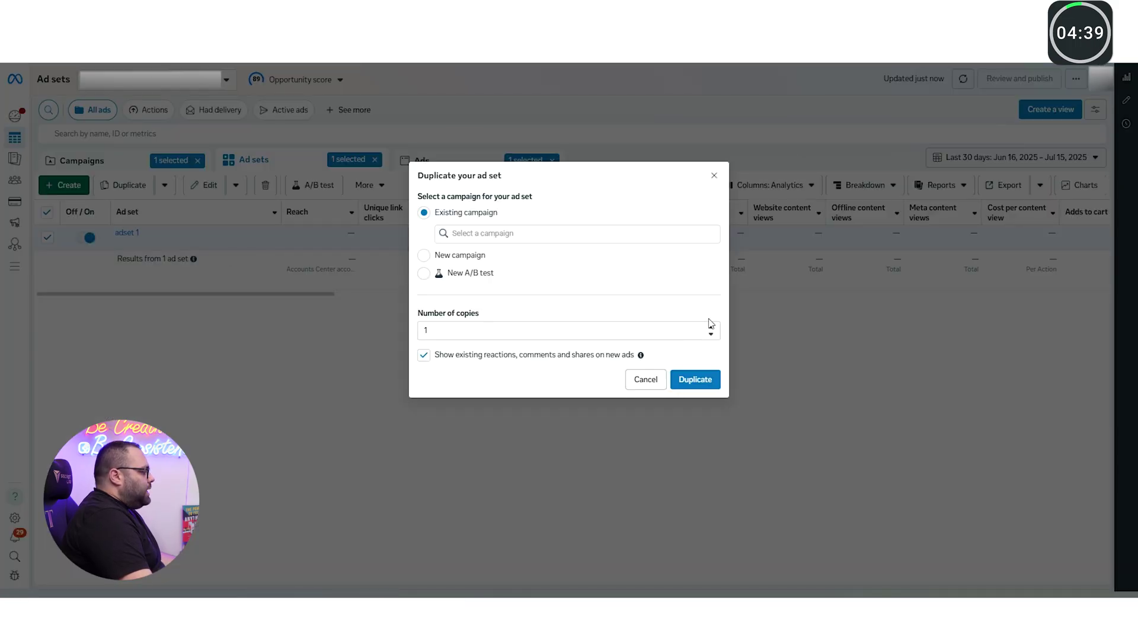
{"action": "left_click", "coordinate": [711, 327]}
{"action": "left_click", "coordinate": [711, 327]}
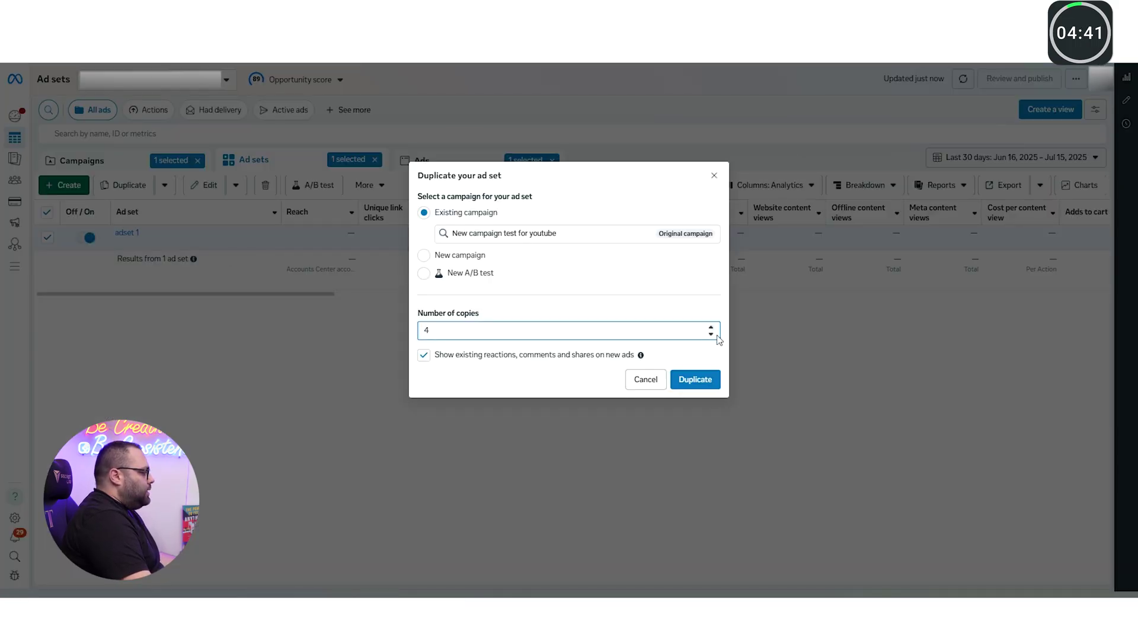
{"action": "left_click", "coordinate": [710, 380]}
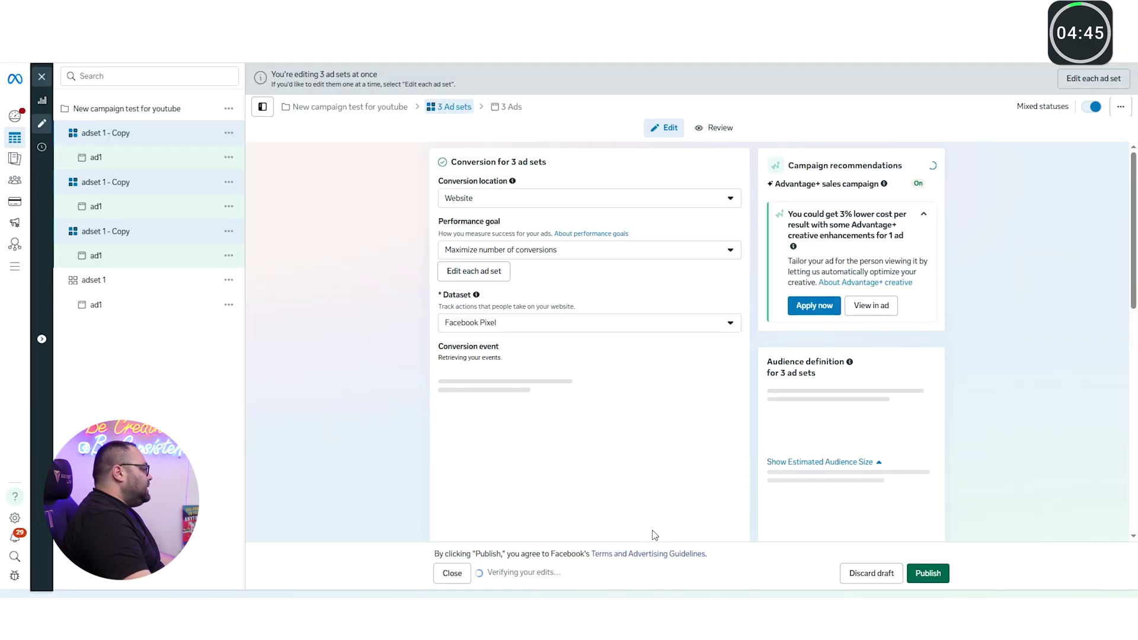
Publish the three 'adset 1 - Copy' ad sets and their ads
{"action": "left_click", "coordinate": [928, 574]}
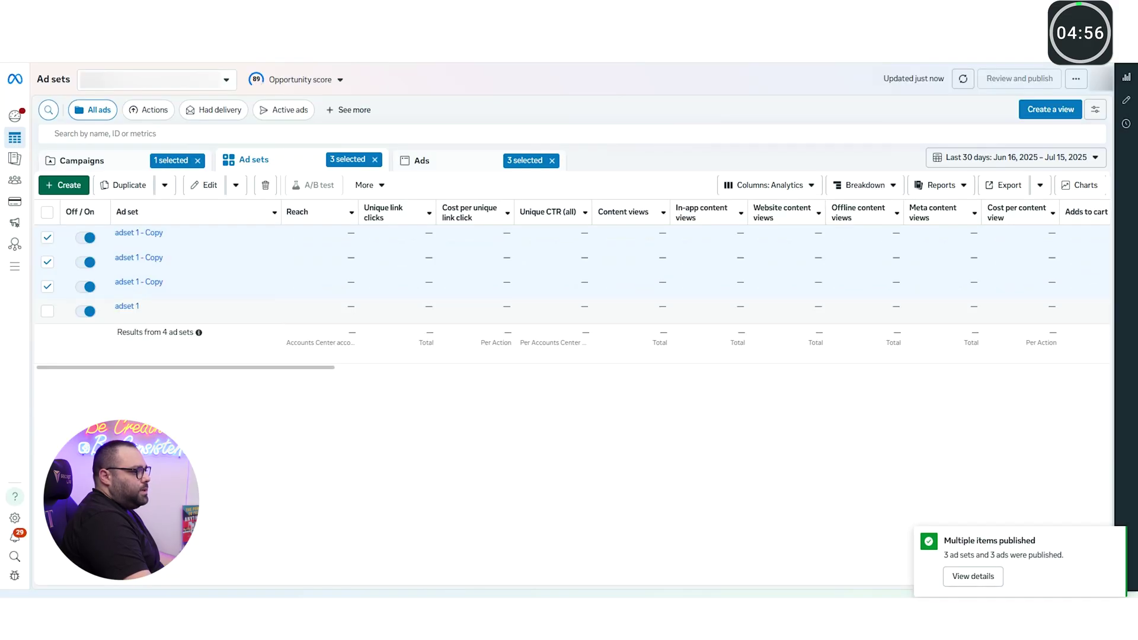
Switch to the stopwatch to check the elapsed time
{"action": "key", "text": "alt+Tab"}
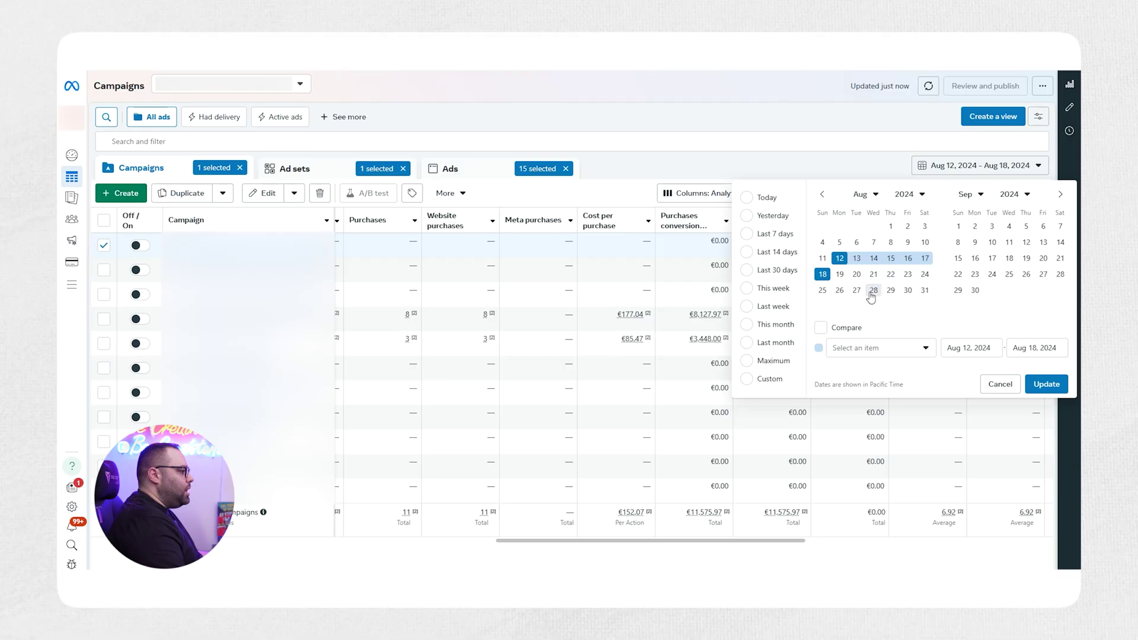
Set the campaigns report date range to Aug 19 – Aug 25
{"action": "left_click", "coordinate": [840, 275]}
{"action": "left_click", "coordinate": [822, 291]}
{"action": "left_click", "coordinate": [1045, 385]}
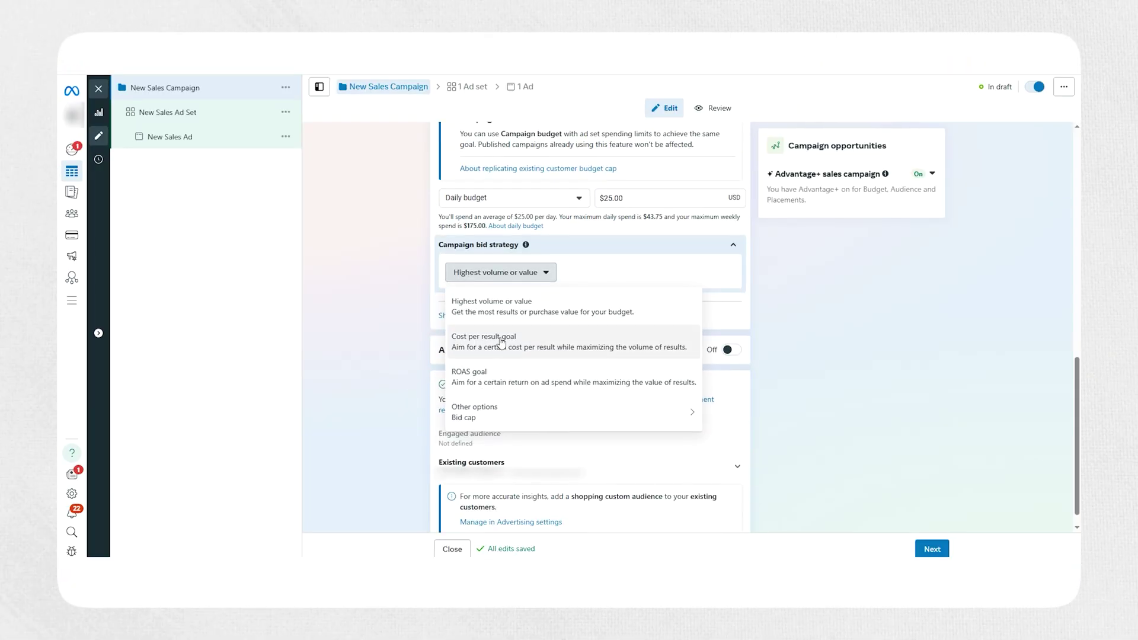
{"action": "mouse_move", "coordinate": [475, 422]}
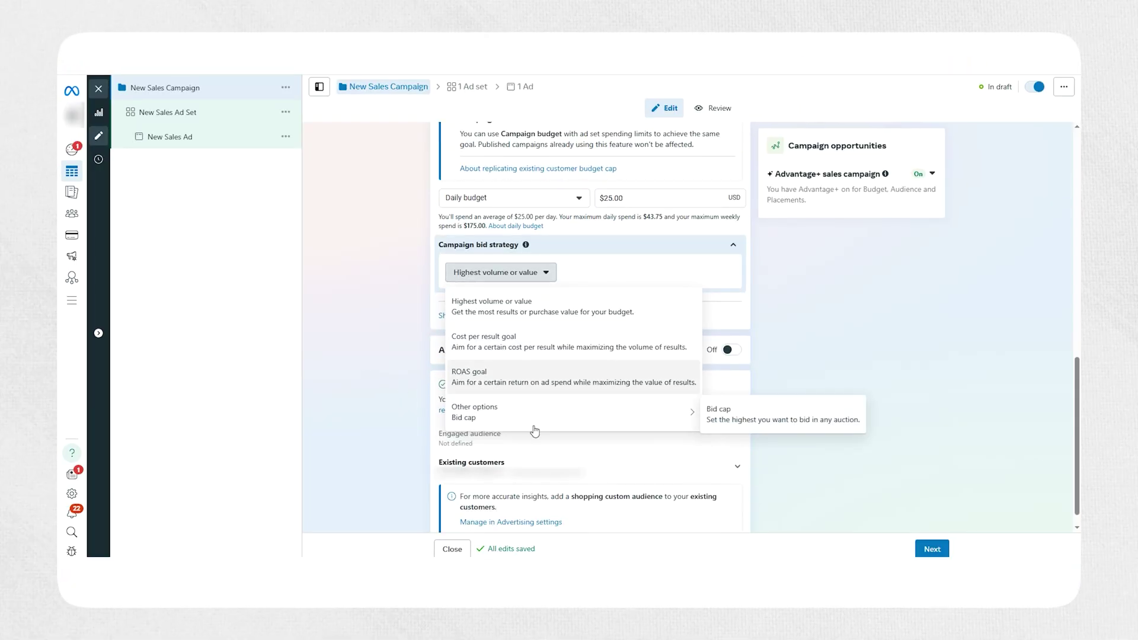